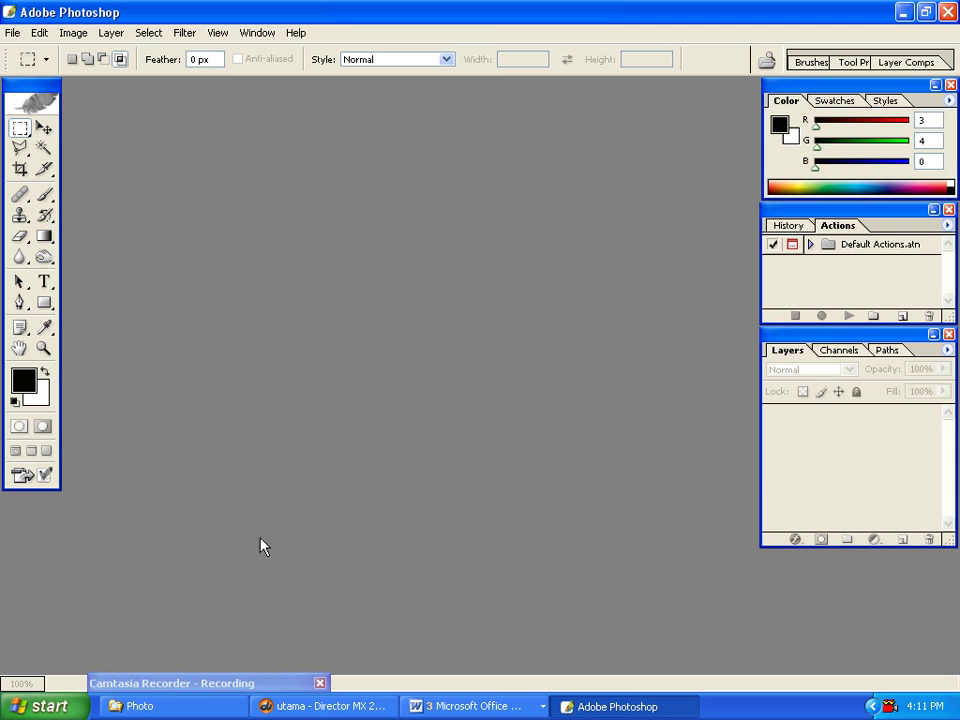
Open the Deep1 photo from the Photo folder.
left_click(12, 32)
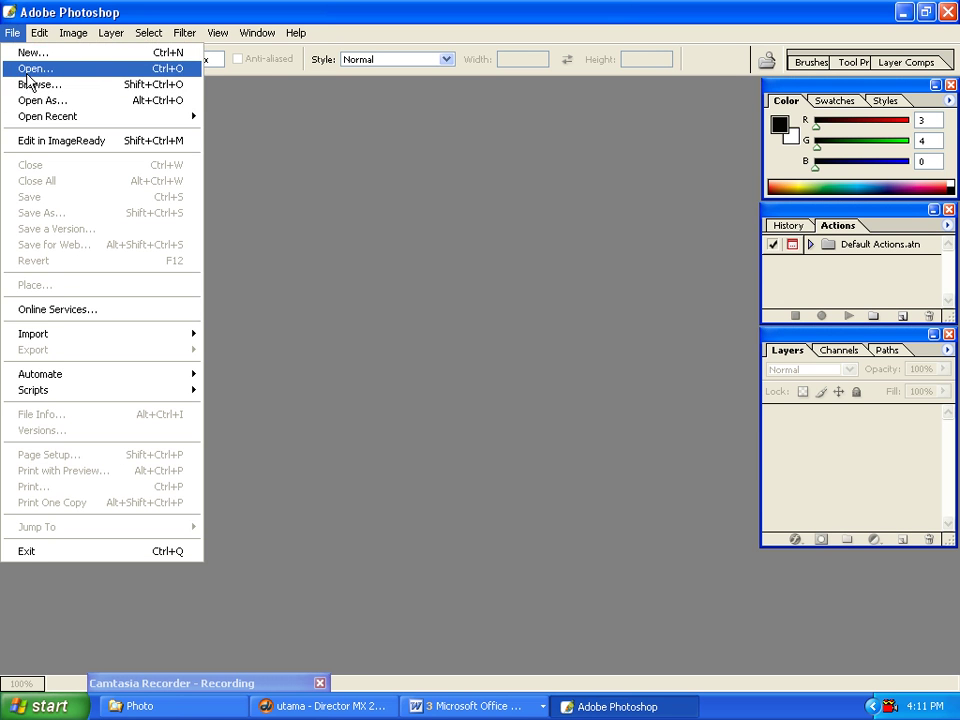
left_click(20, 68)
left_click(349, 110)
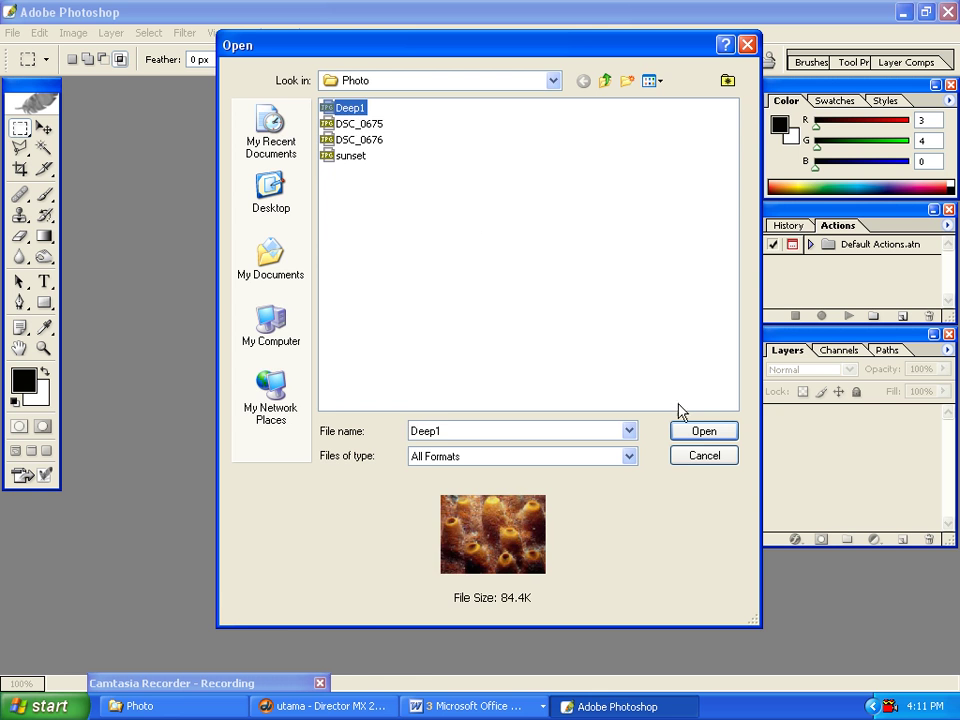
left_click(701, 432)
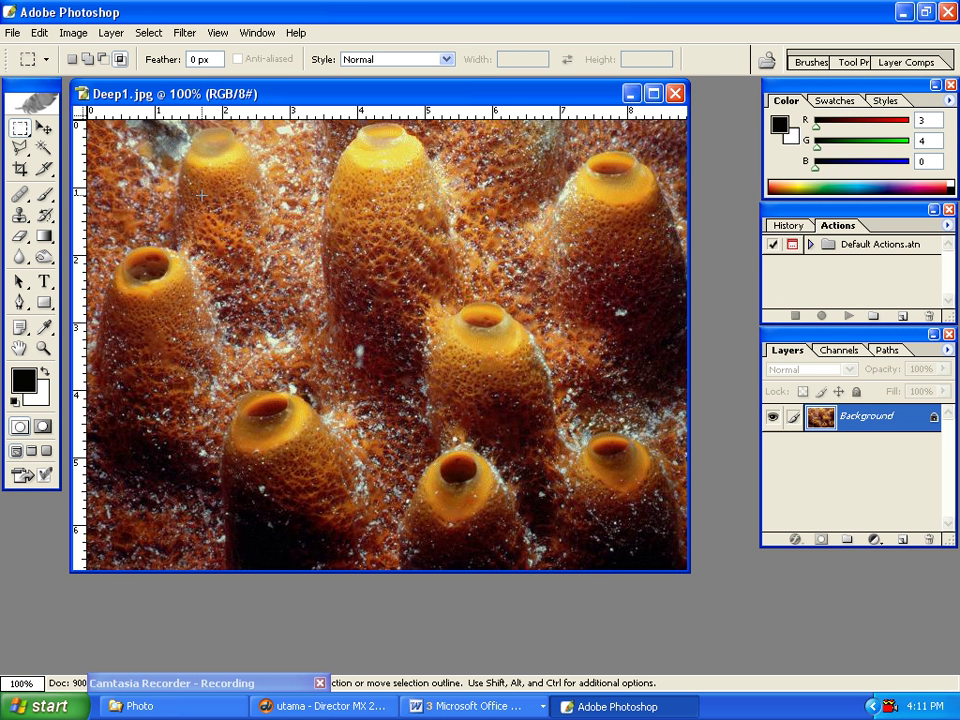
Define a new pattern from a single-pixel column of the photo.
left_click(20, 128)
left_click(68, 180)
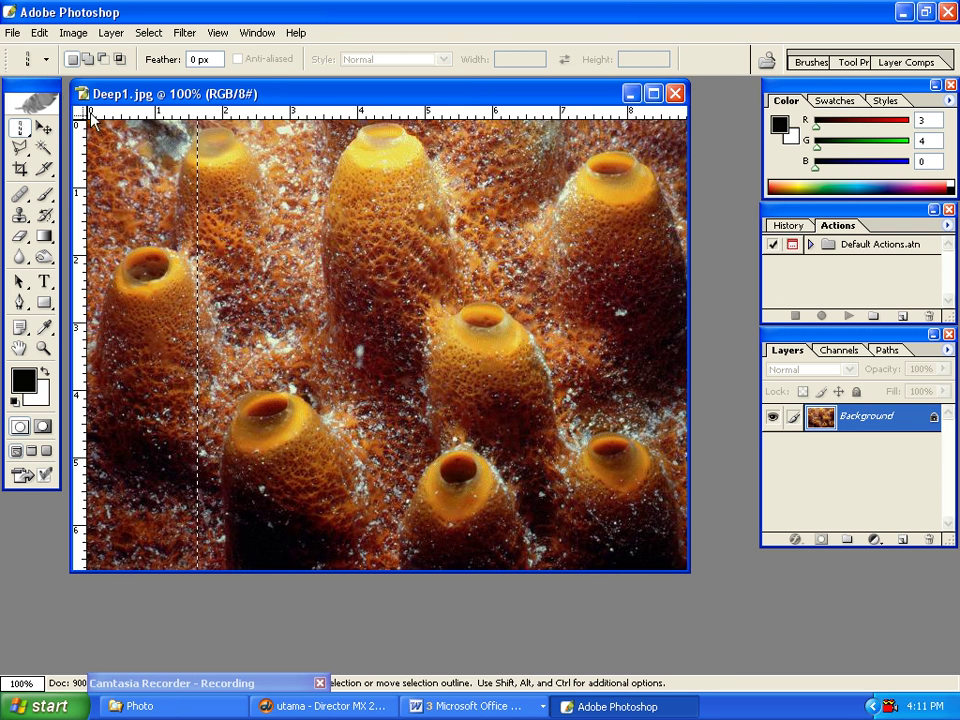
left_click(40, 33)
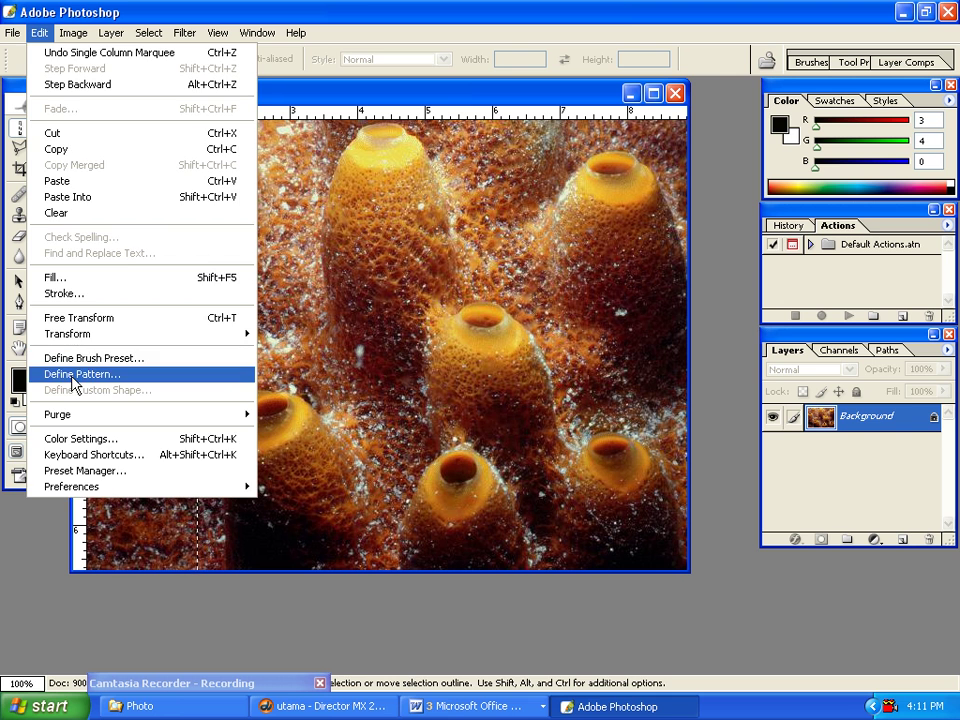
left_click(72, 374)
left_click(660, 347)
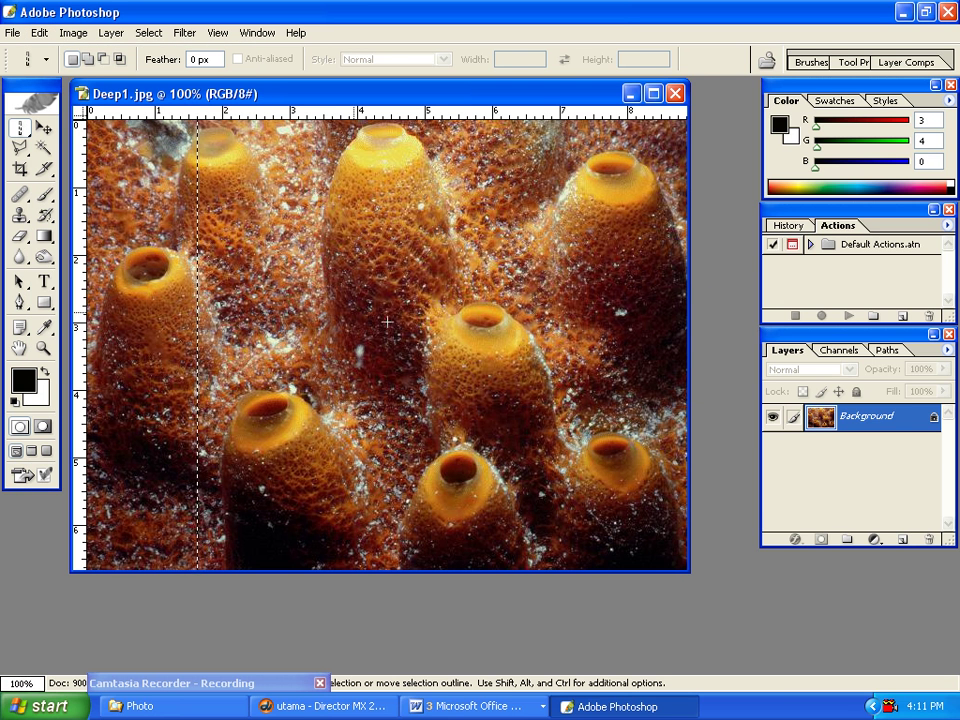
Minimize Deep1 and create a new blank 600 × 400 pixel document.
left_click(631, 94)
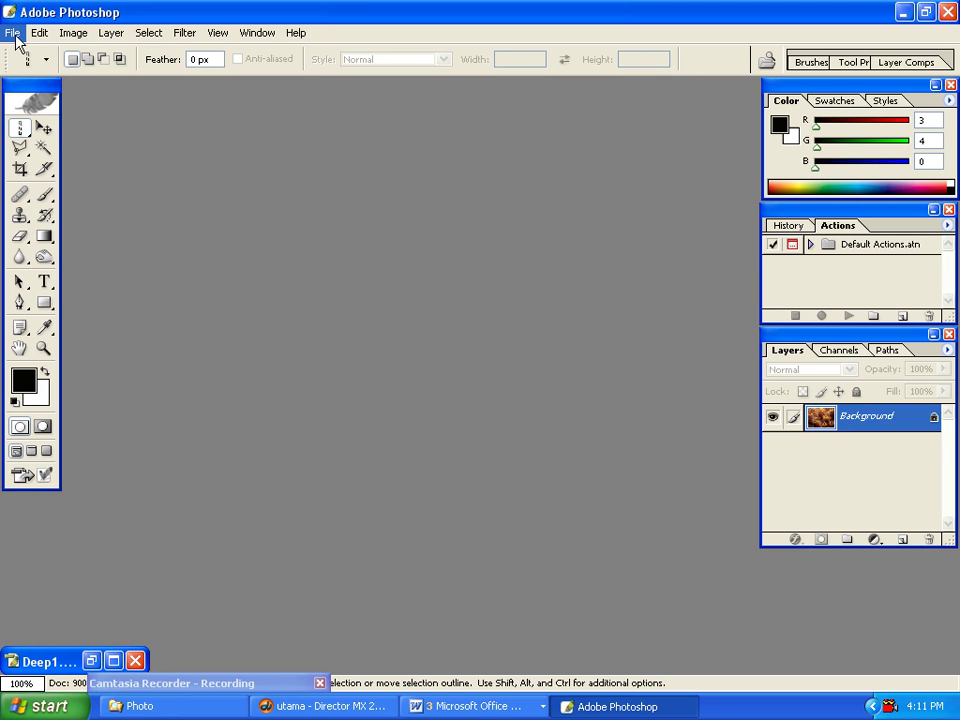
left_click(13, 35)
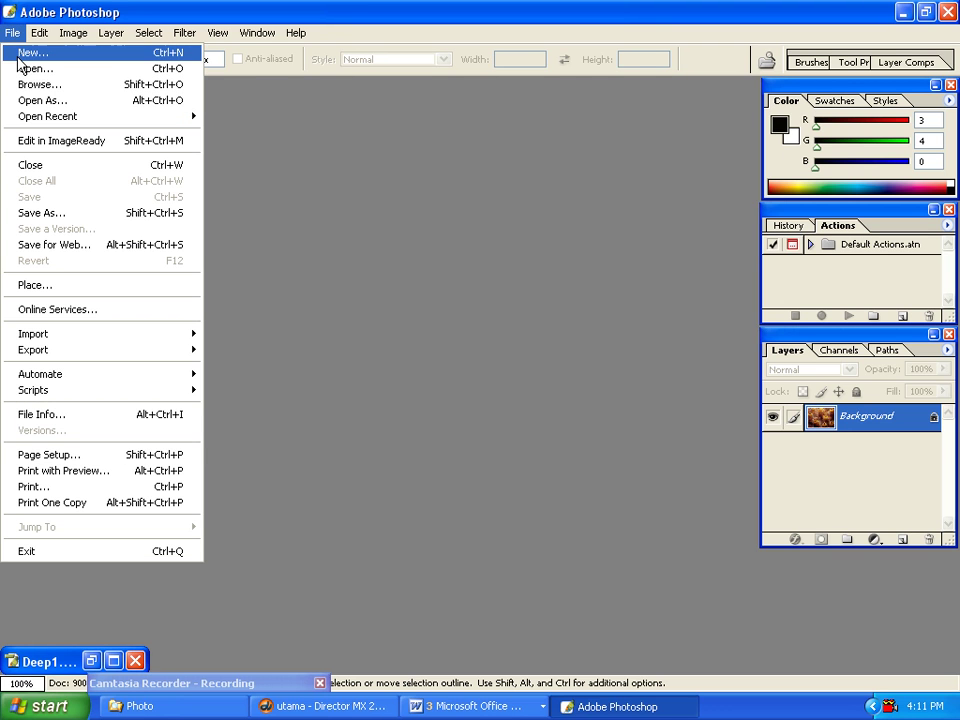
left_click(18, 53)
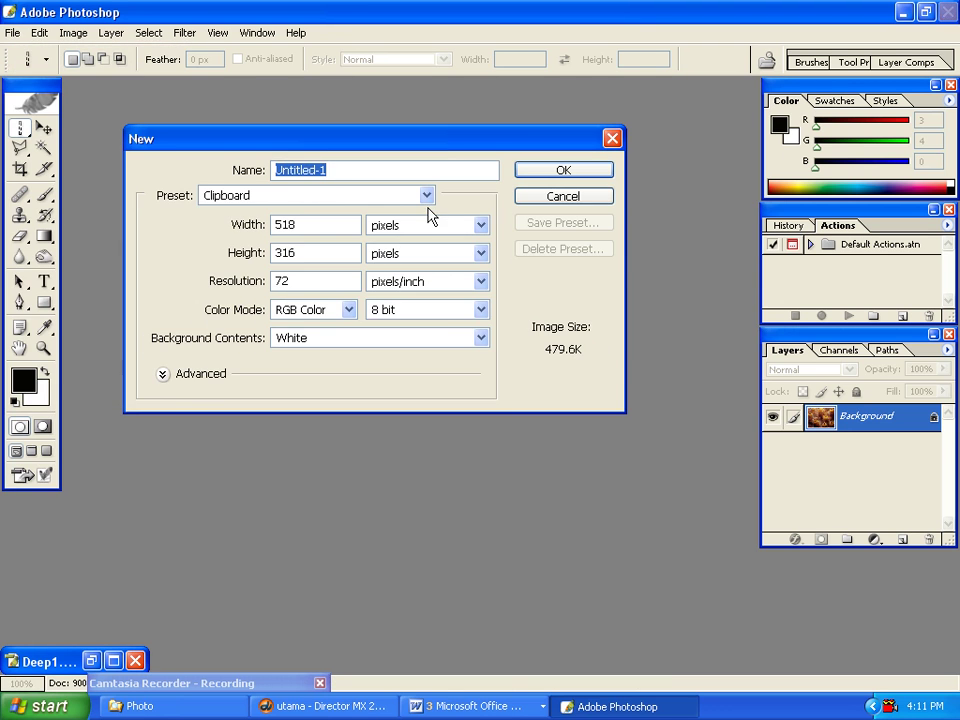
key("Tab")
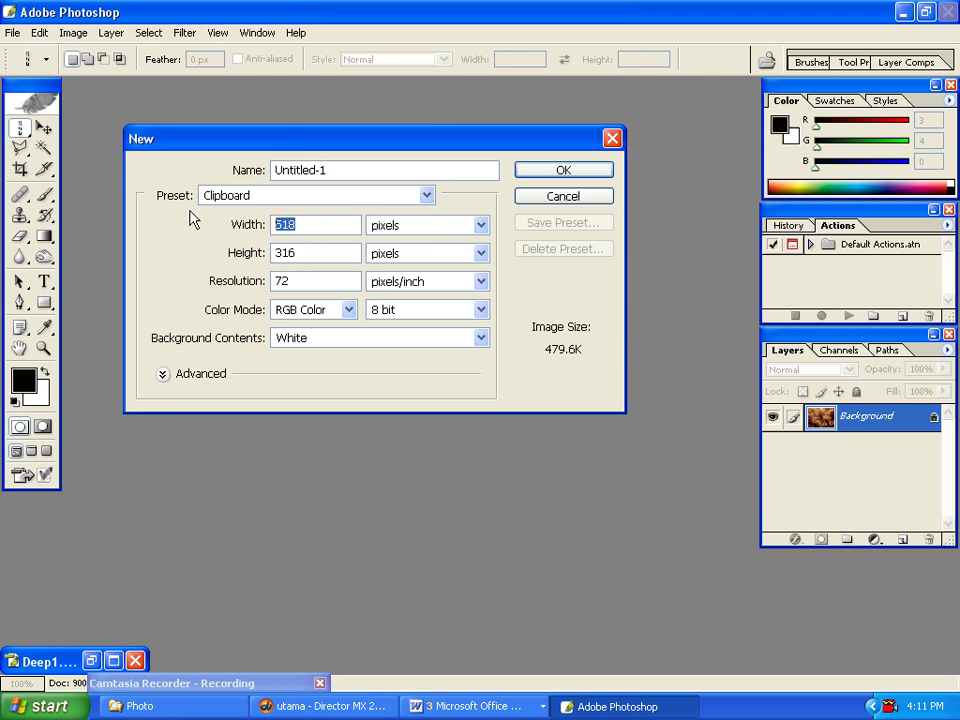
type("600")
key("Tab")
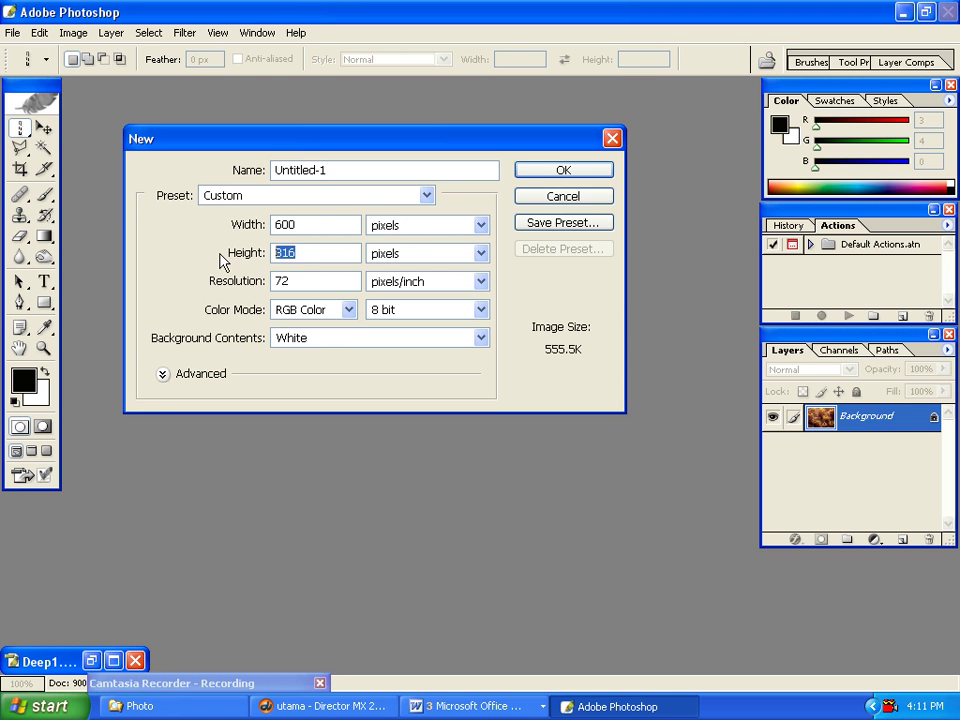
type("400")
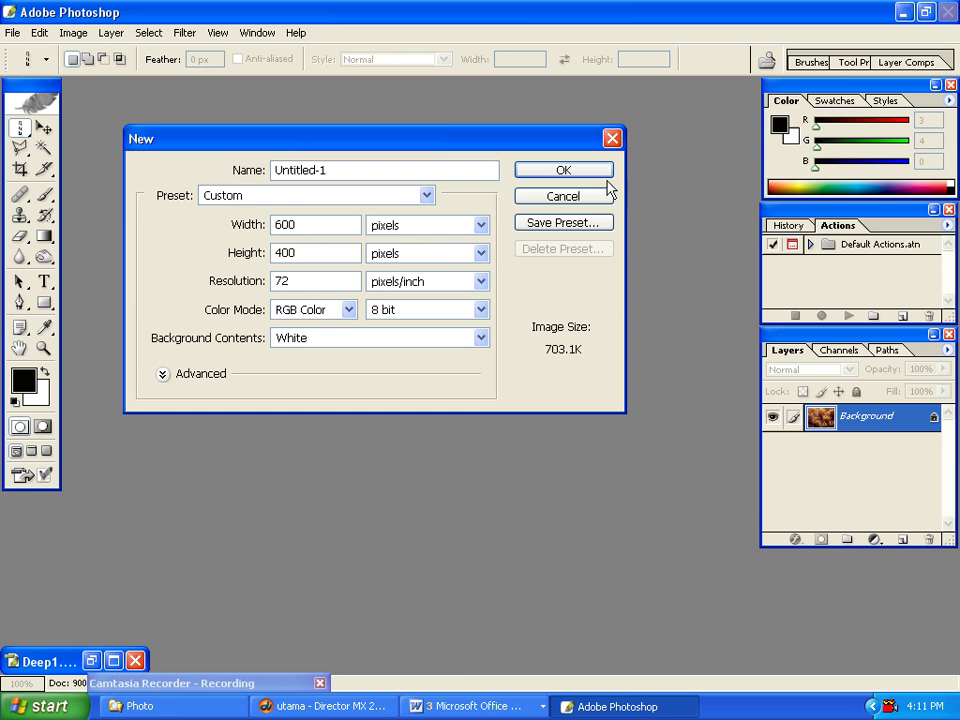
left_click(593, 171)
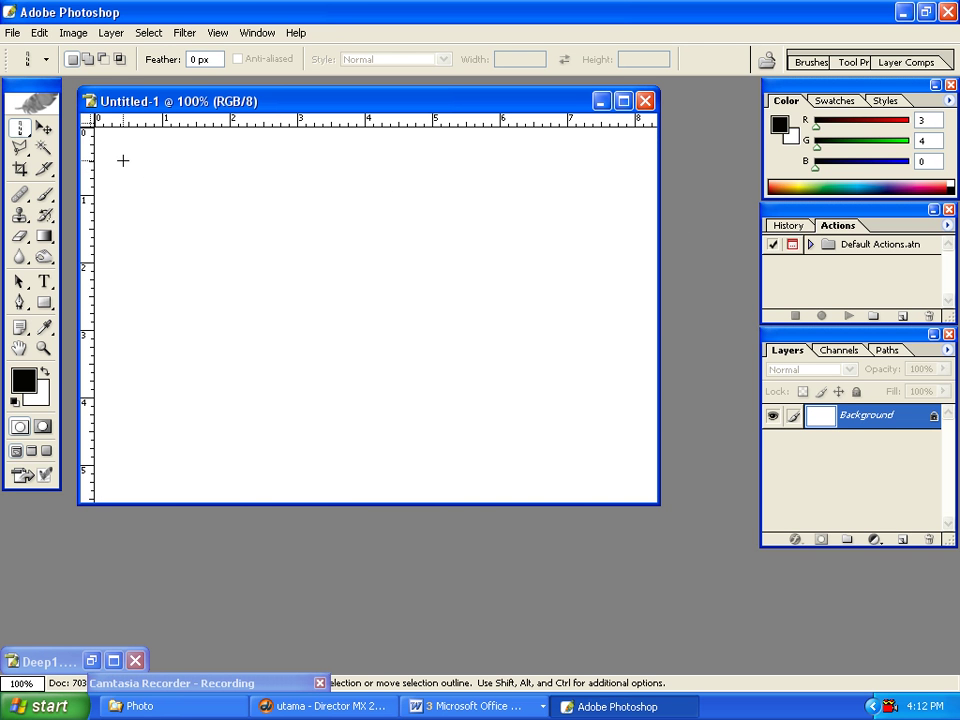
Fill the Untitled-1 canvas with the custom Deep1 column pattern.
left_click(38, 33)
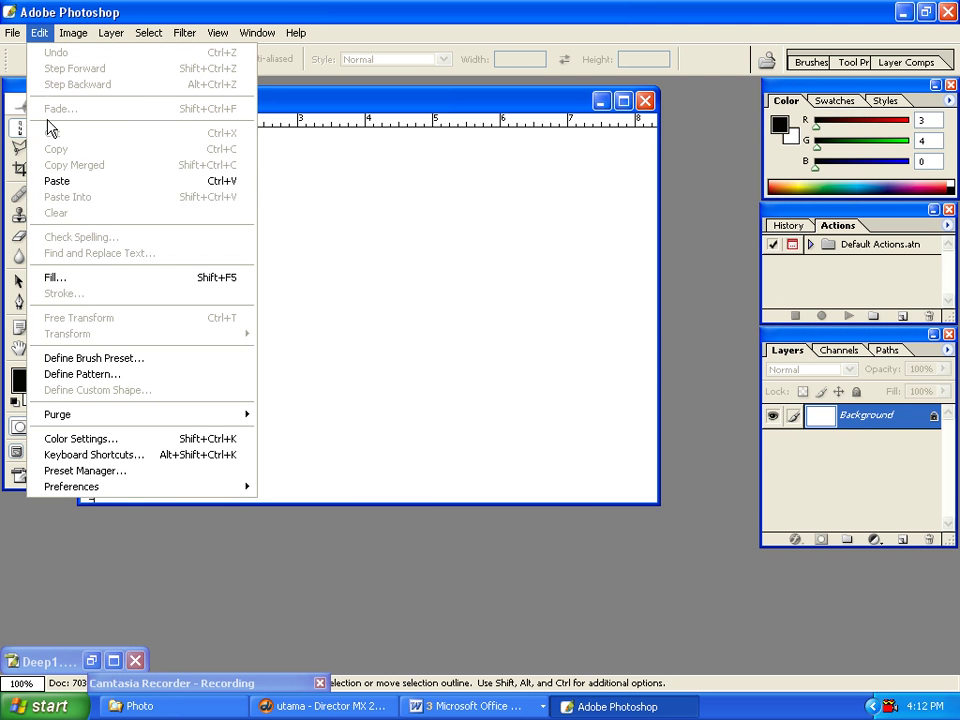
left_click(65, 285)
left_click(540, 324)
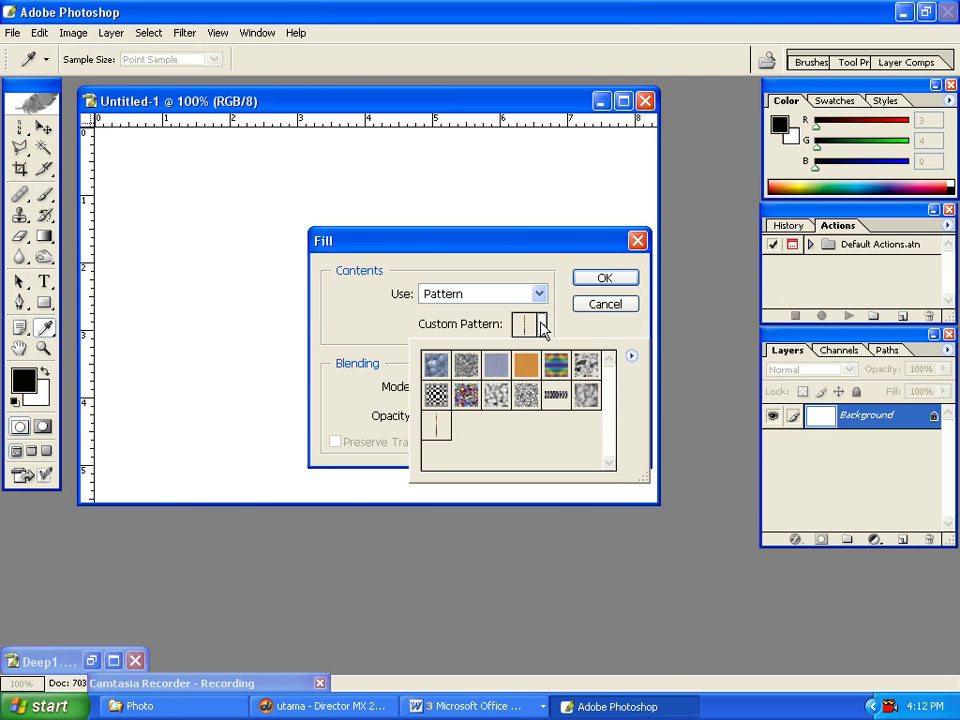
left_click(437, 424)
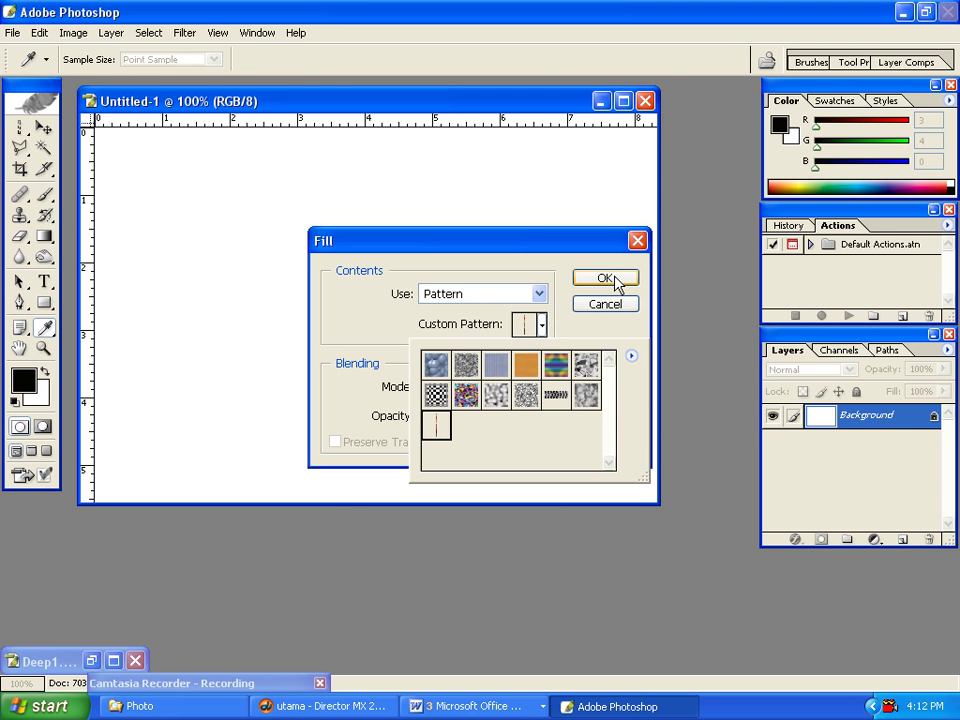
left_click(606, 278)
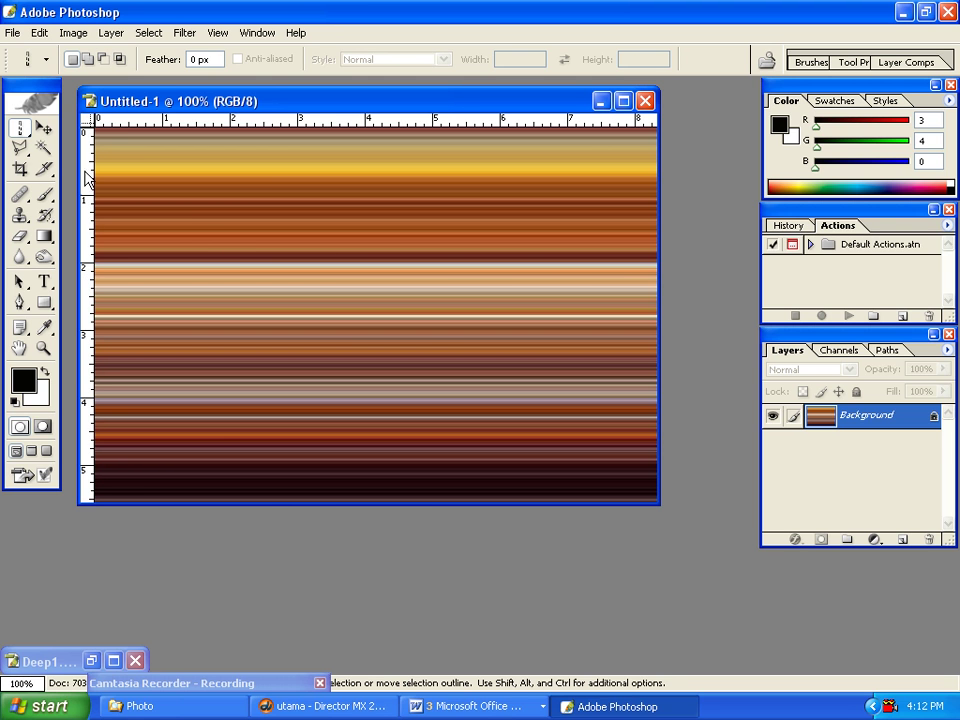
left_click(22, 131)
left_click(120, 126)
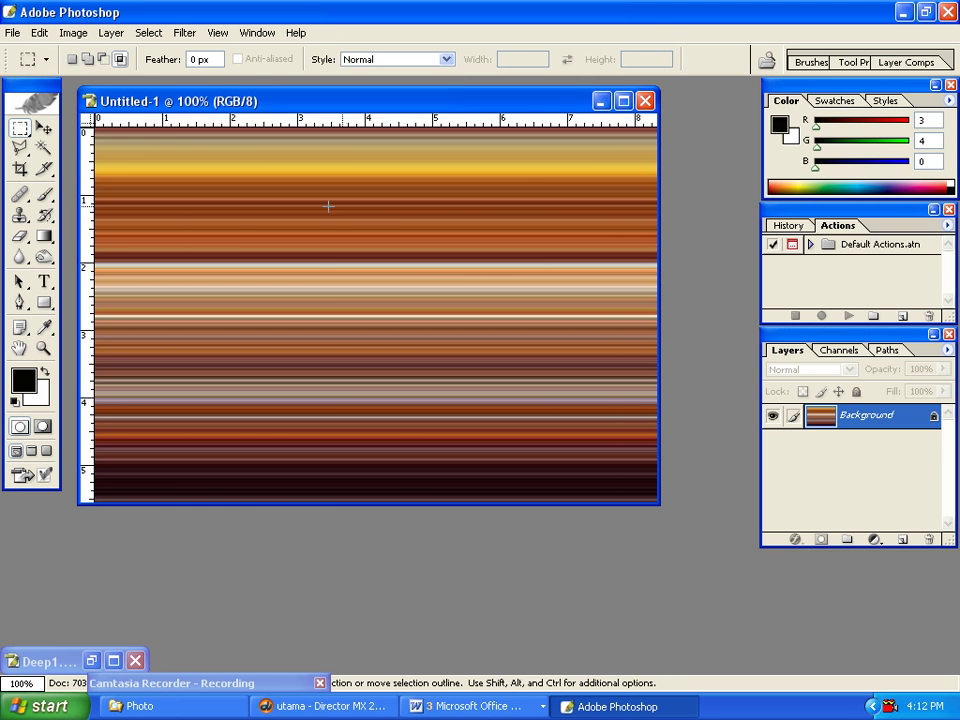
Marquee a thin horizontal wood-grain strip spanning the full canvas width near the top.
left_click(623, 101)
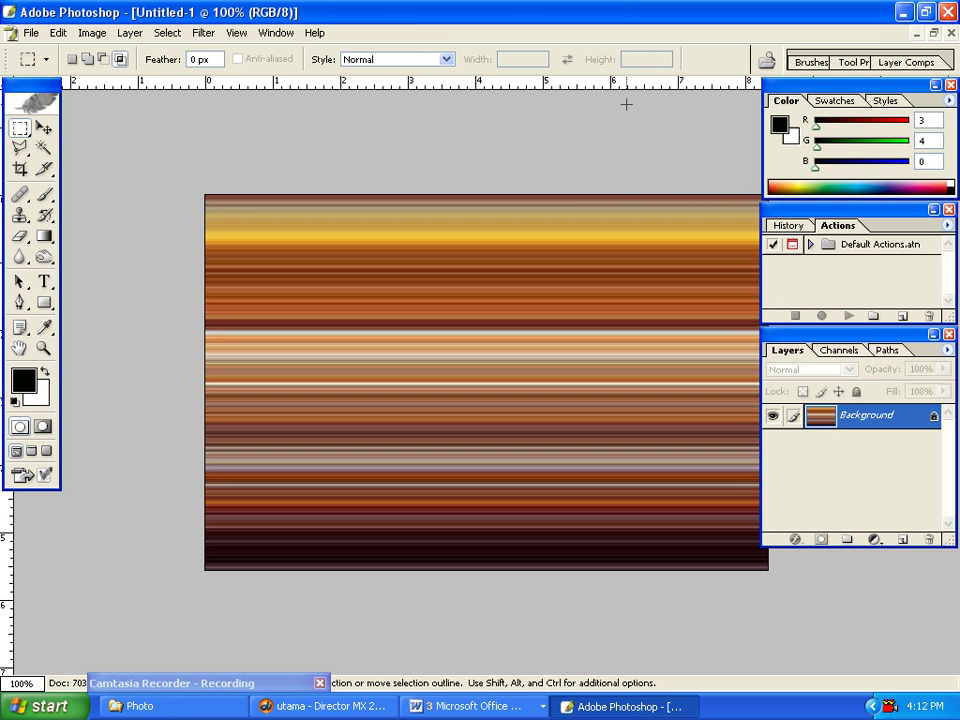
key("Tab")
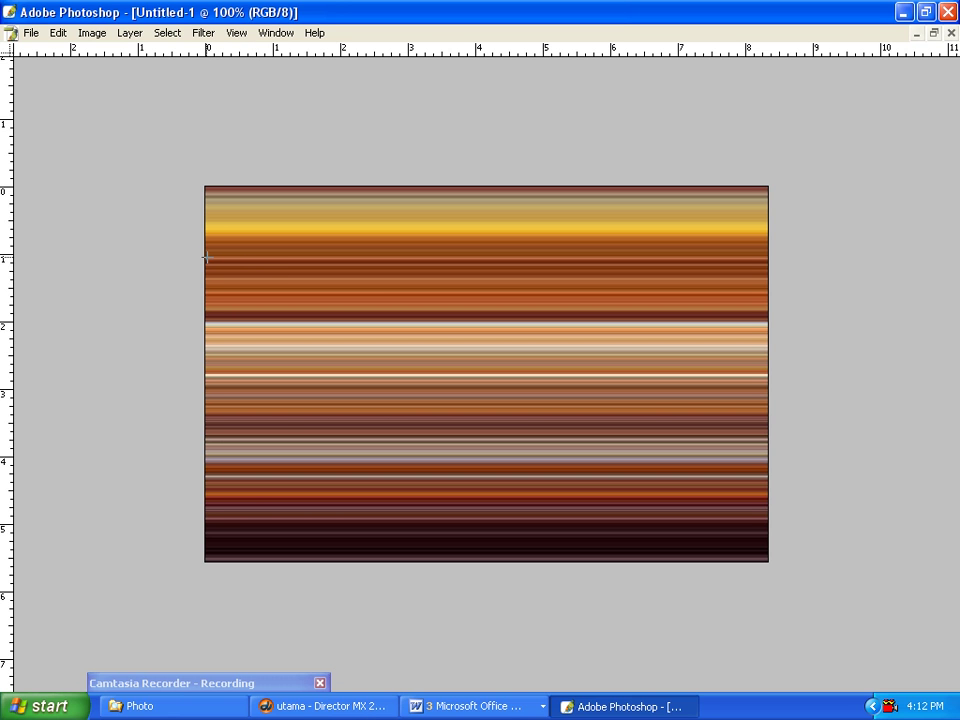
left_click_drag(258, 285, 580, 293)
left_click_drag(655, 294, 701, 292)
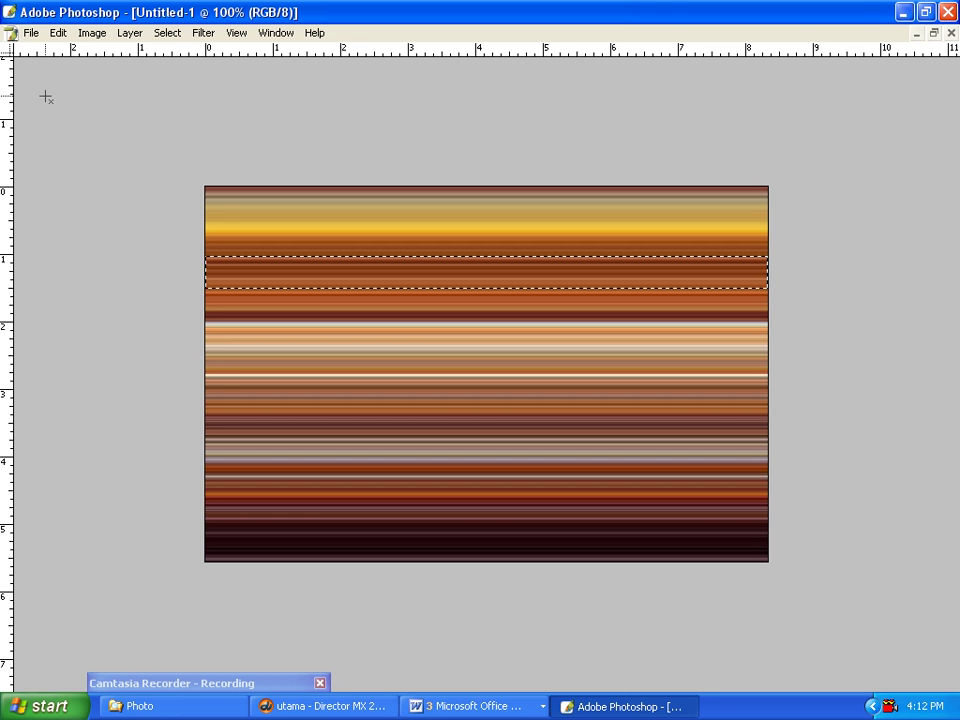
key("Tab")
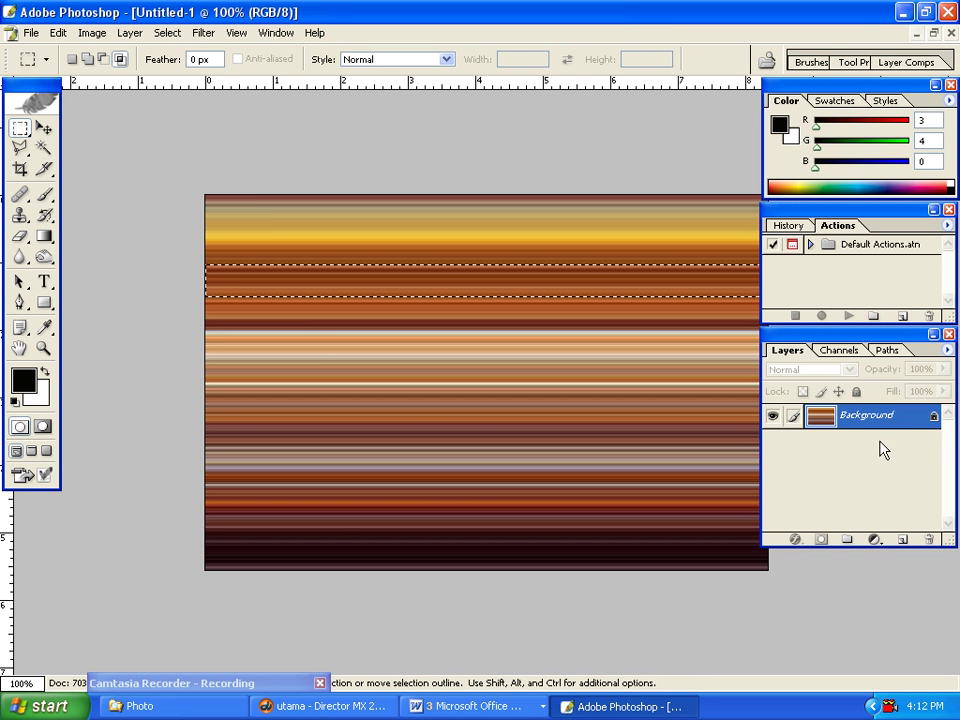
Cut the strip onto Layer 1, delete the Background layer, and move it to the top edge.
left_click(130, 34)
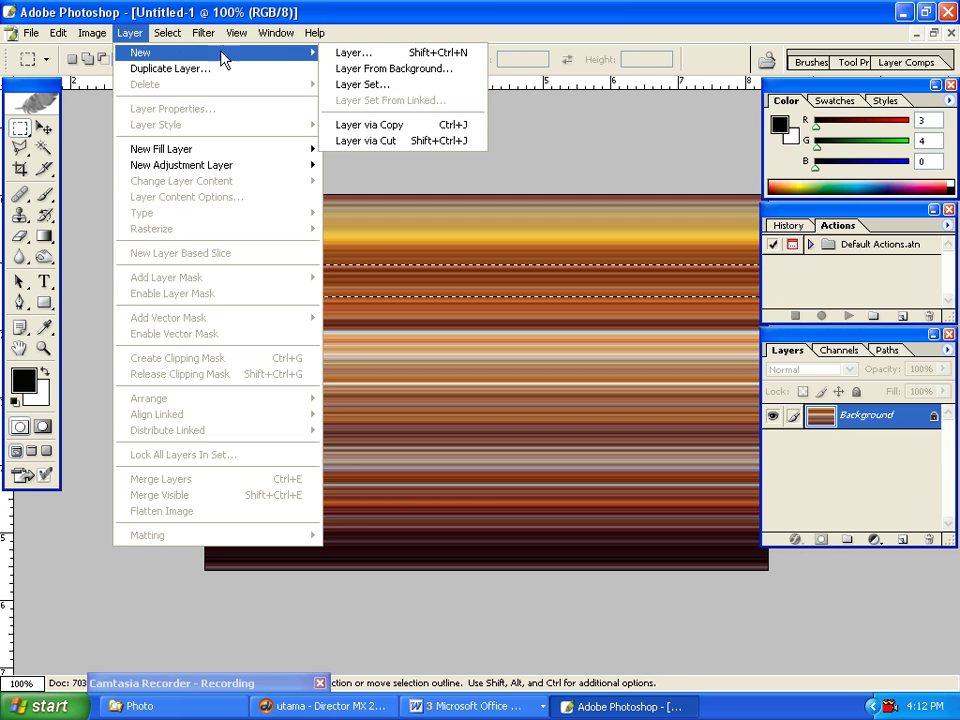
mouse_move(215, 52)
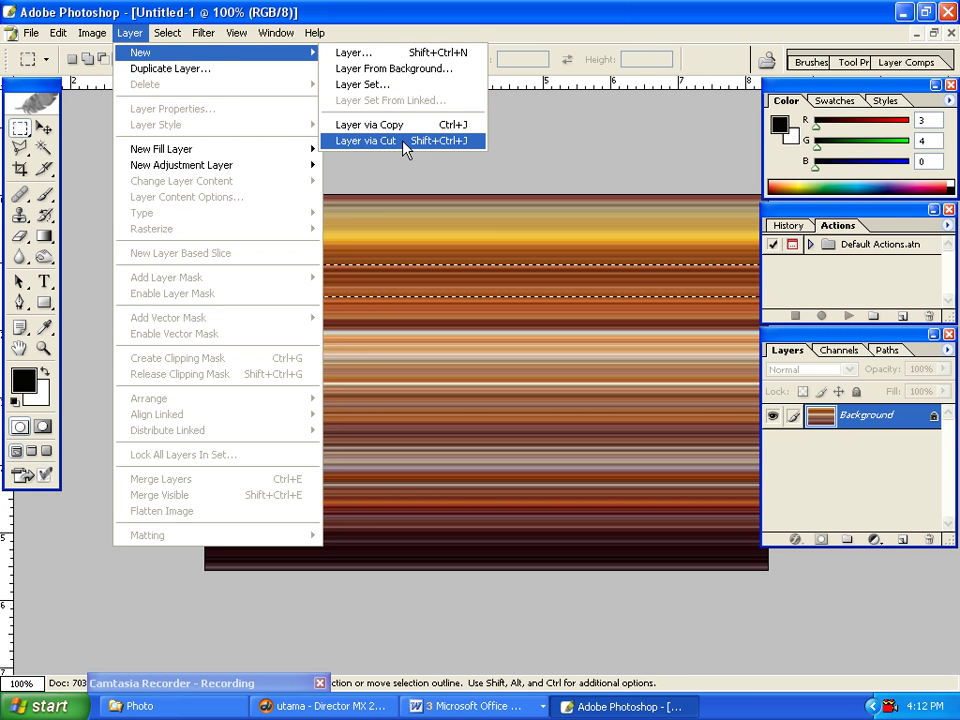
left_click(404, 146)
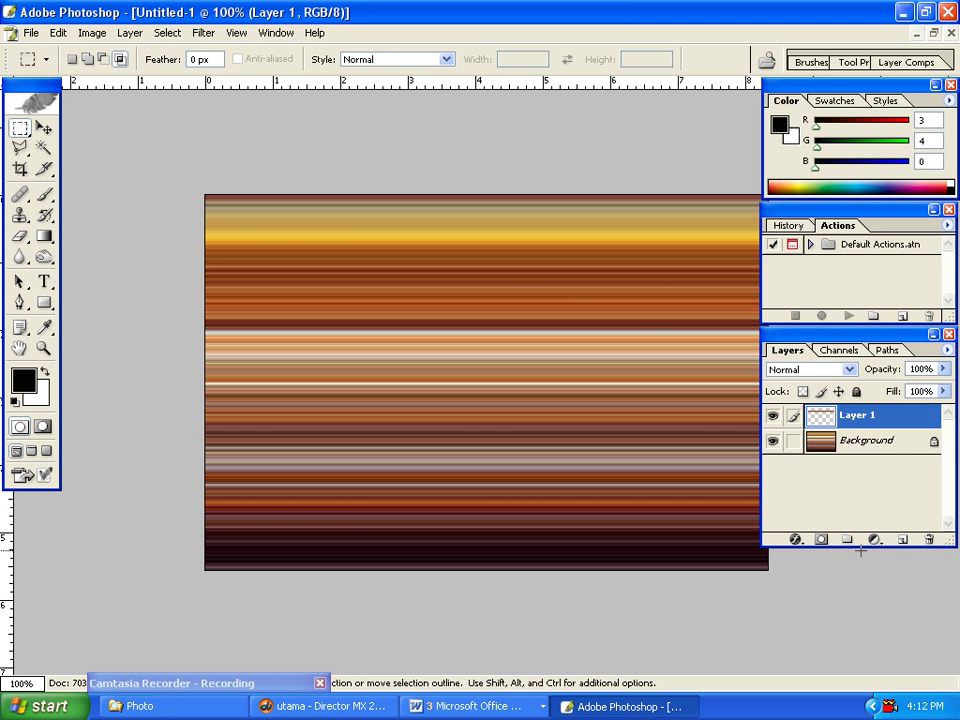
left_click(827, 443)
mouse_move(827, 443)
left_mouse_down()
mouse_move(933, 528)
mouse_move(929, 539)
left_mouse_up()
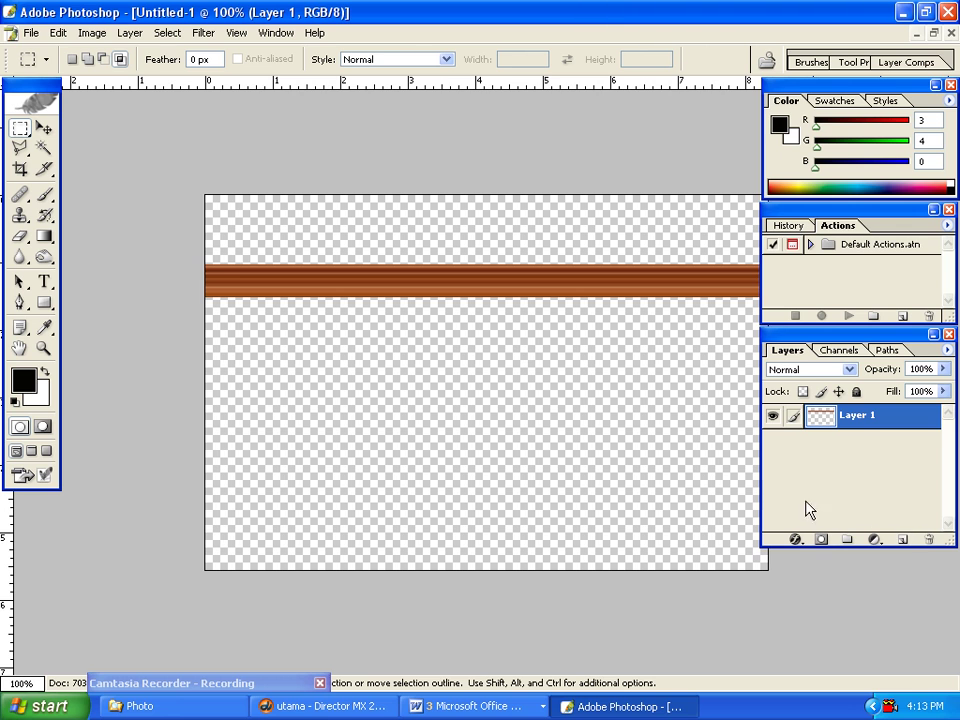
left_click(44, 128)
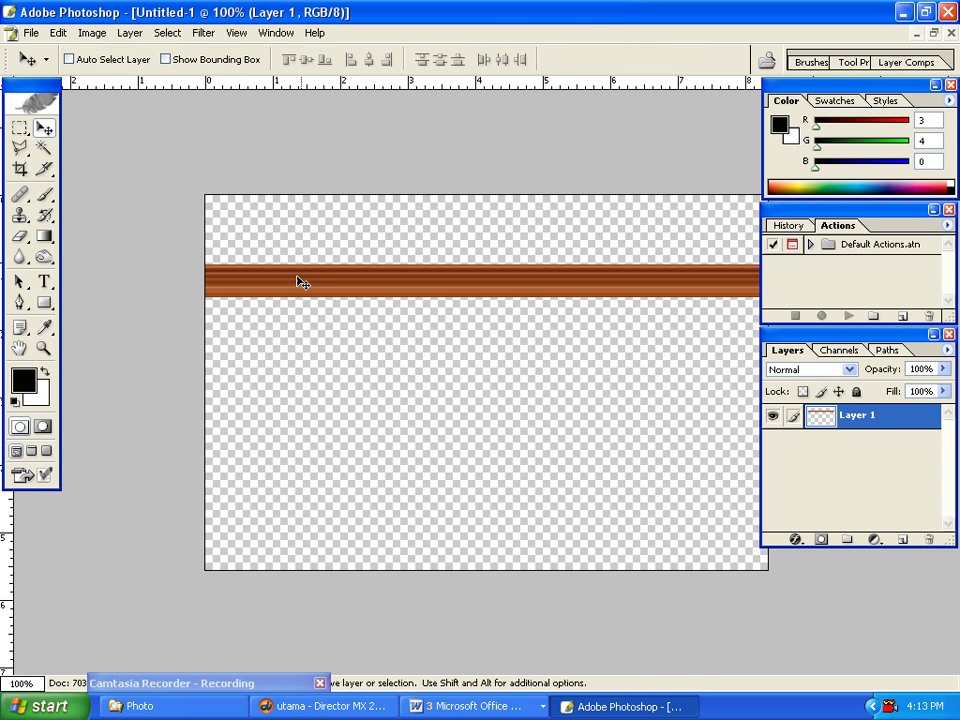
left_click_drag(303, 282, 300, 220)
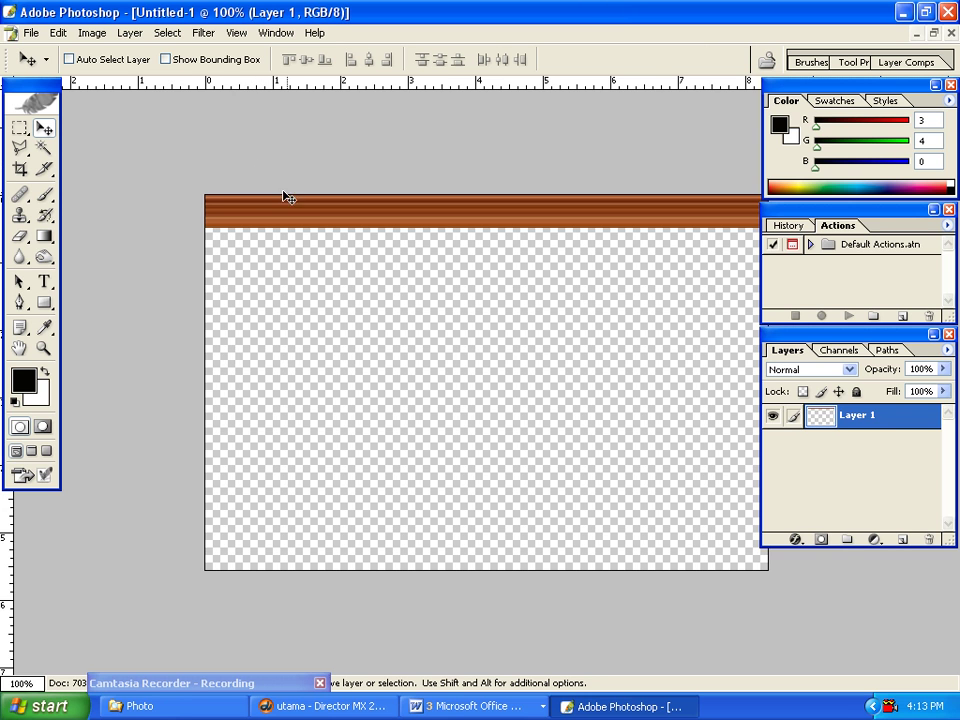
Duplicate Layer 1, flip the copy vertically, and place it along the bottom edge.
right_click(851, 411)
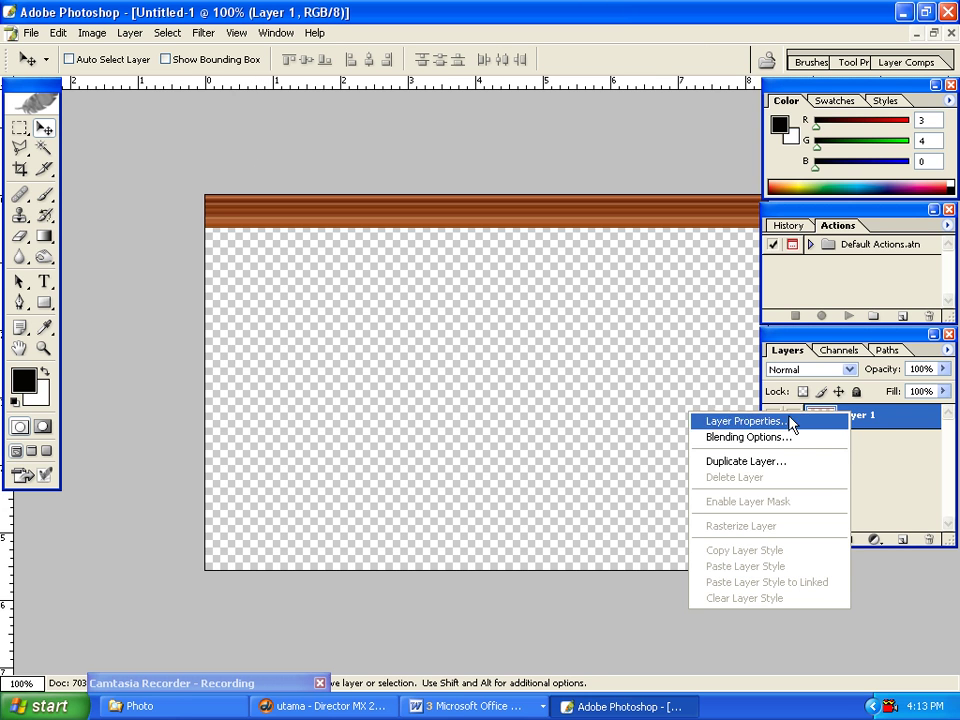
left_click(755, 463)
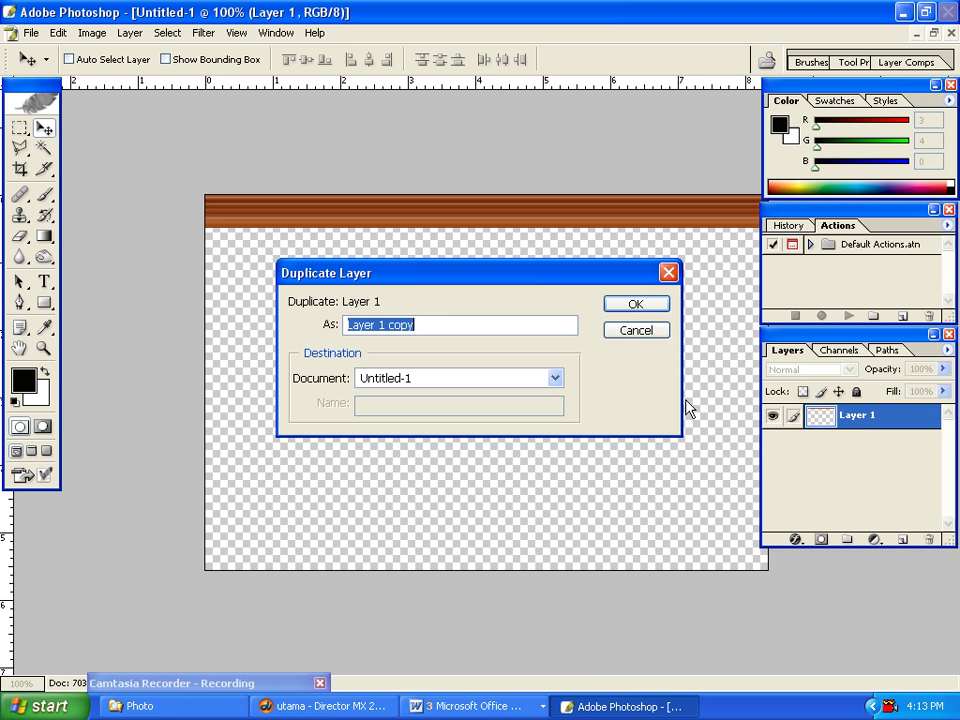
left_click(638, 305)
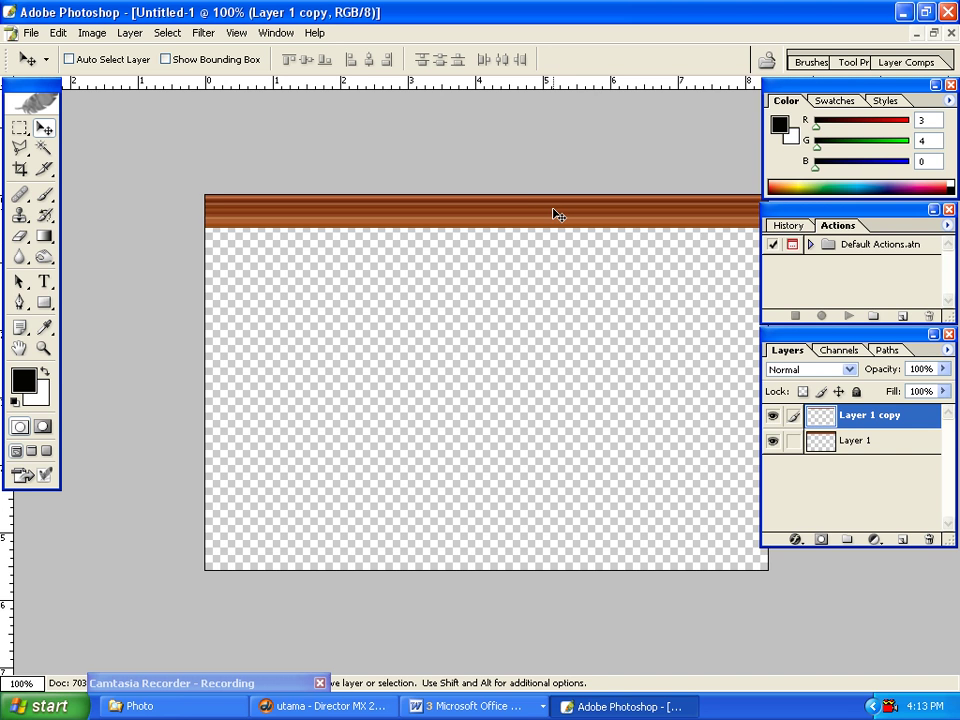
left_click_drag(556, 214, 552, 277)
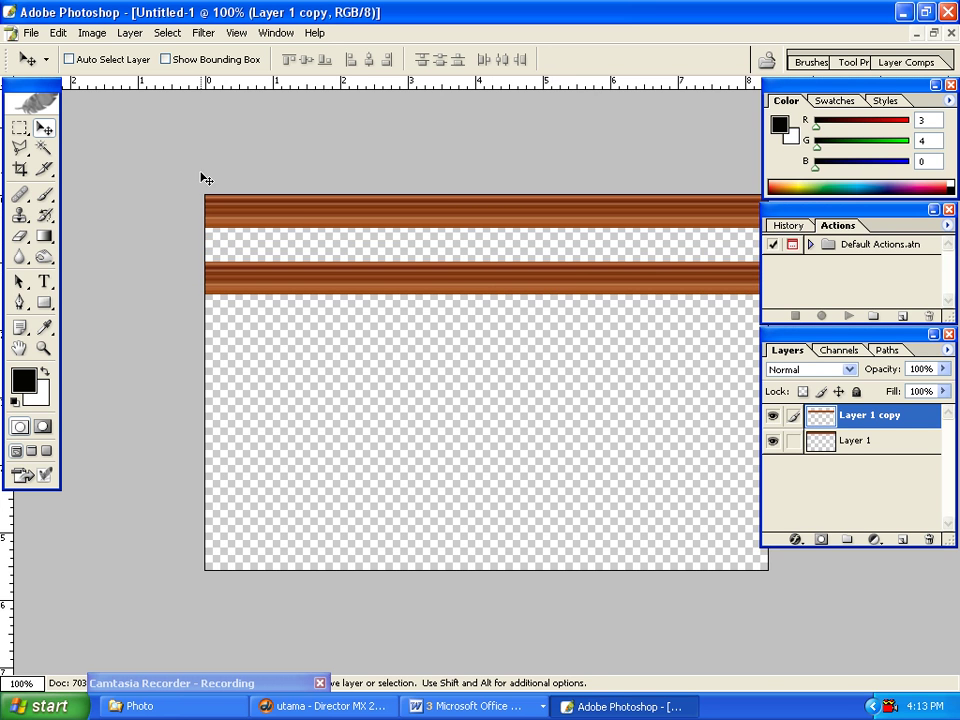
left_click(59, 37)
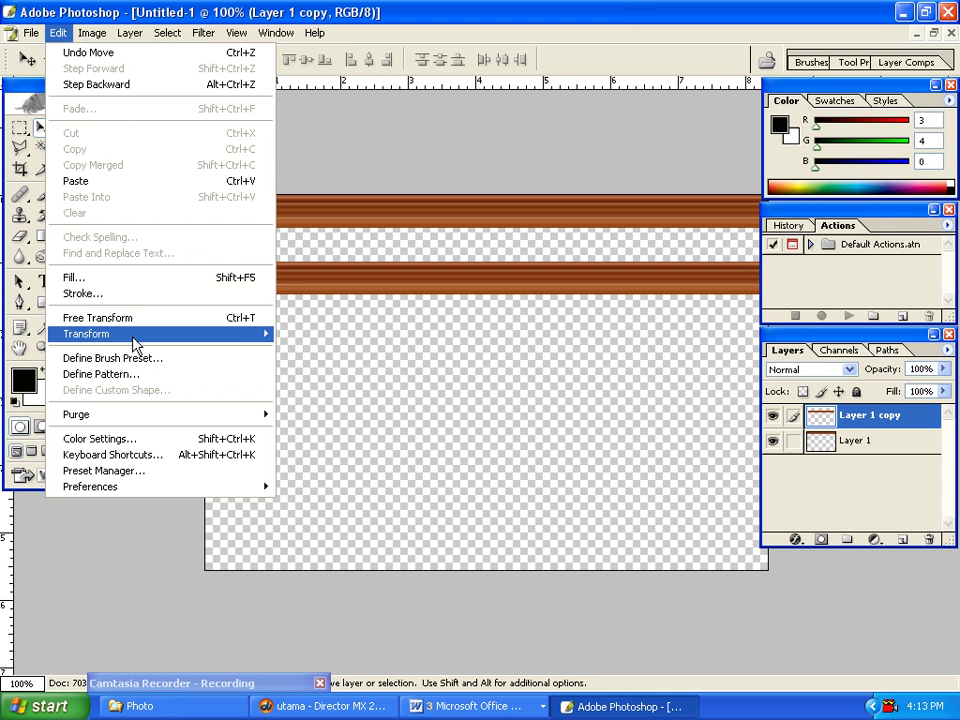
mouse_move(86, 333)
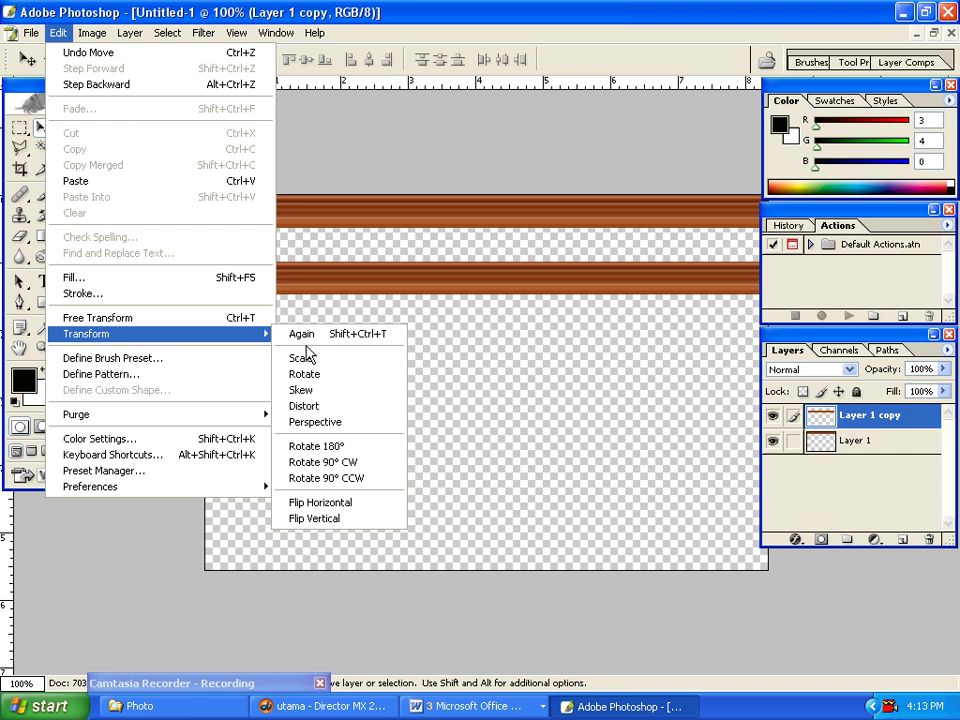
left_click(308, 518)
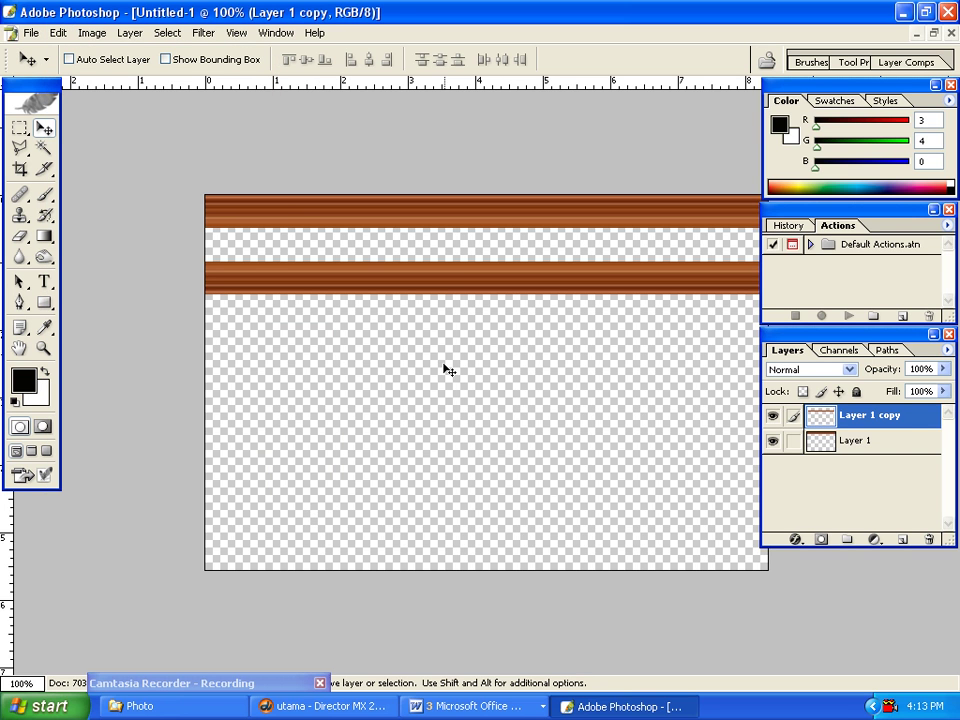
left_click_drag(454, 287, 448, 554)
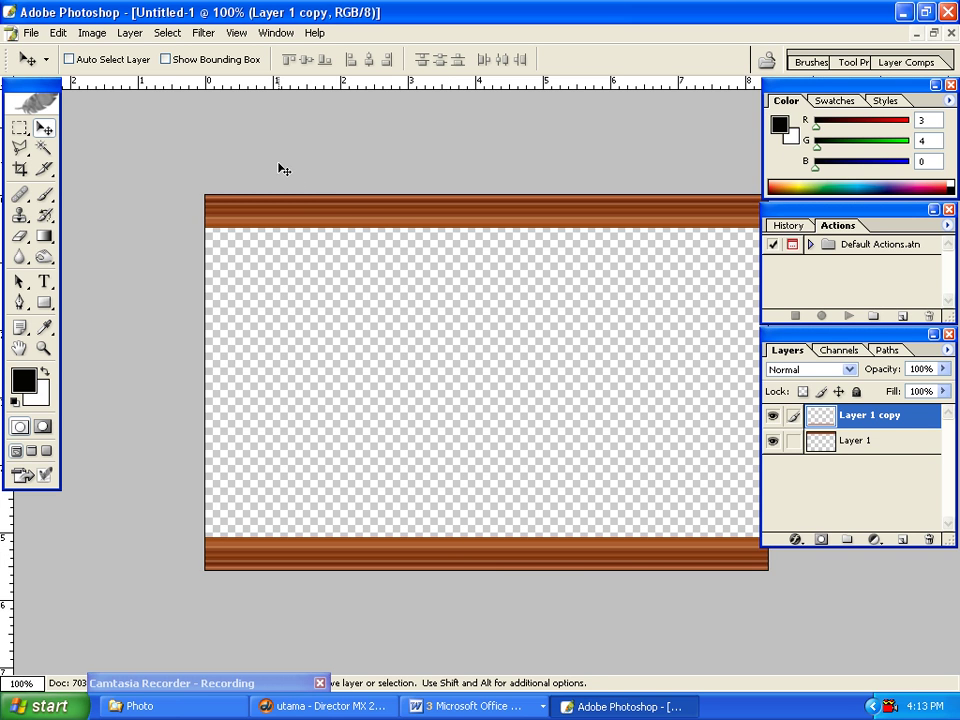
Duplicate Layer 1 copy, rotate it 90°, and place the upright bar along the left edge.
right_click(872, 420)
left_click(812, 462)
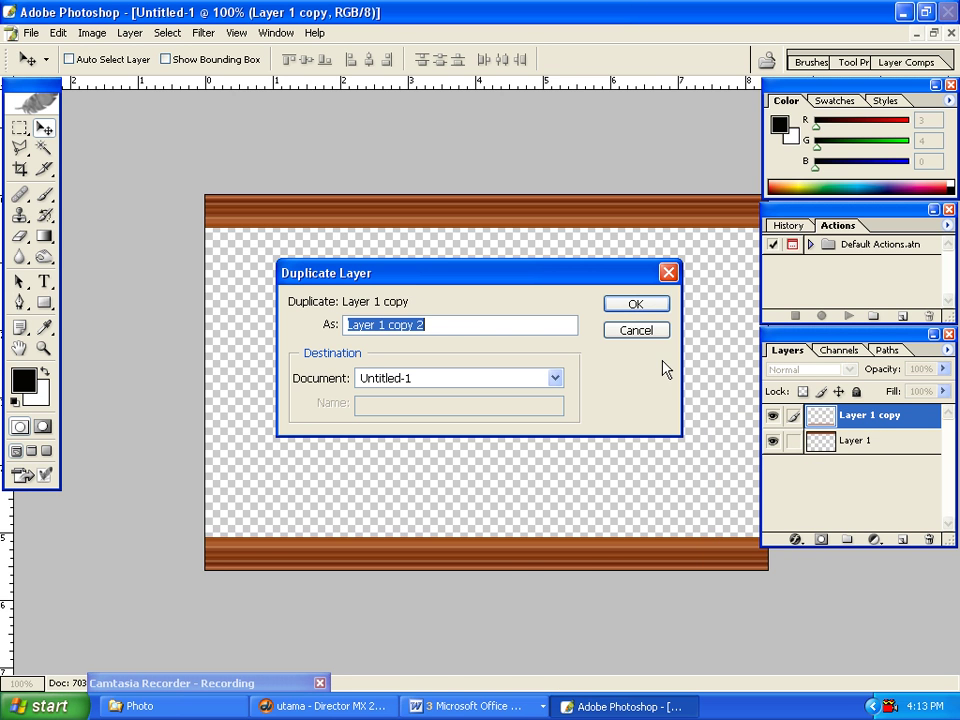
left_click(644, 306)
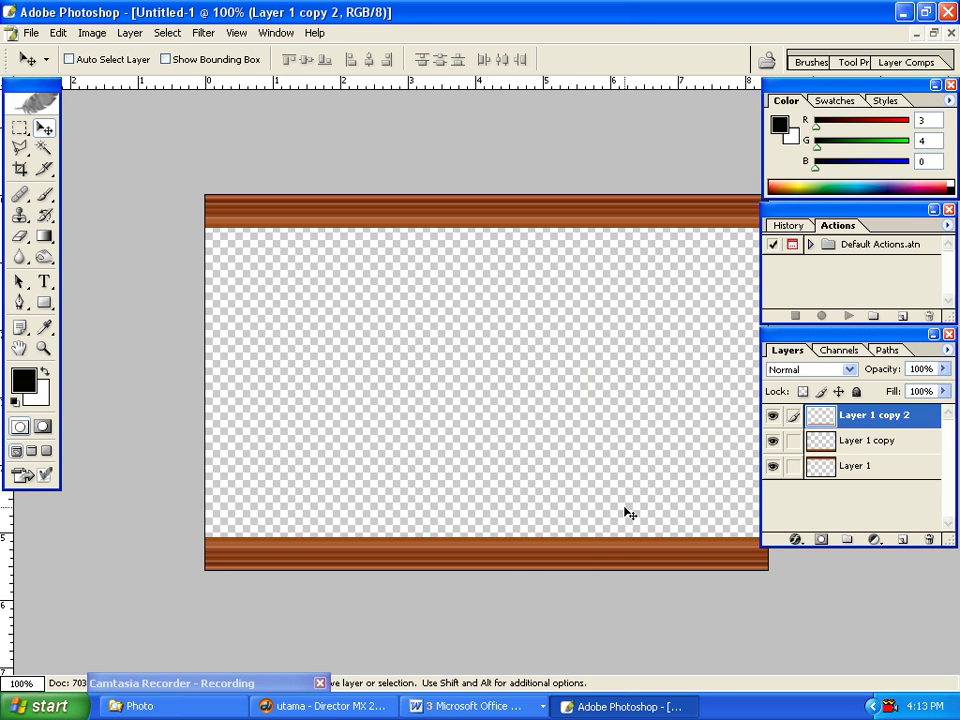
left_click_drag(590, 558, 588, 472)
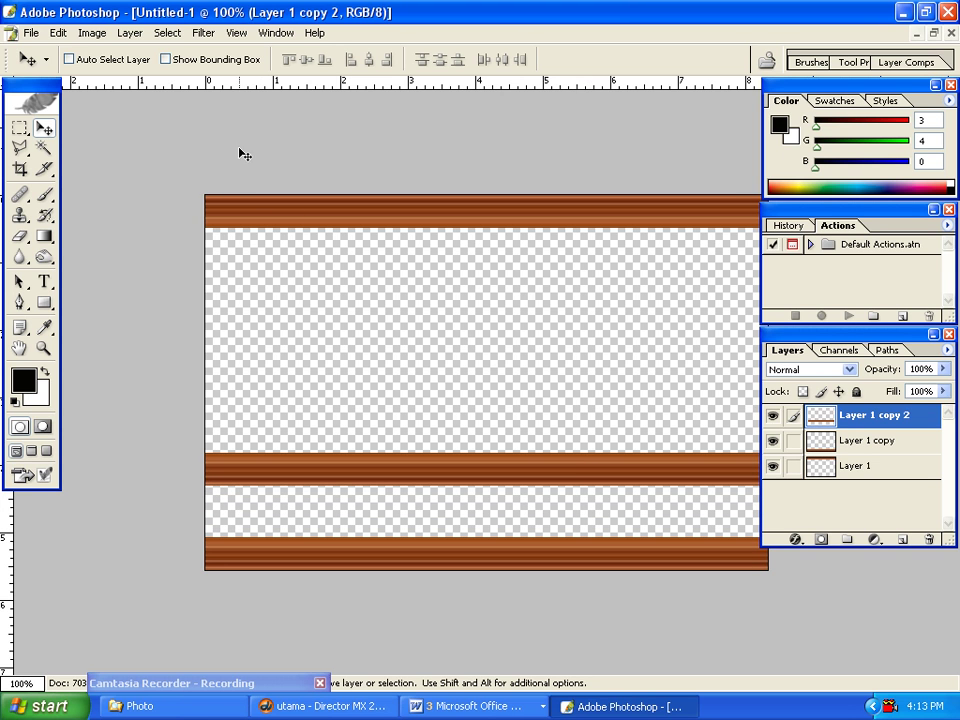
left_click(130, 36)
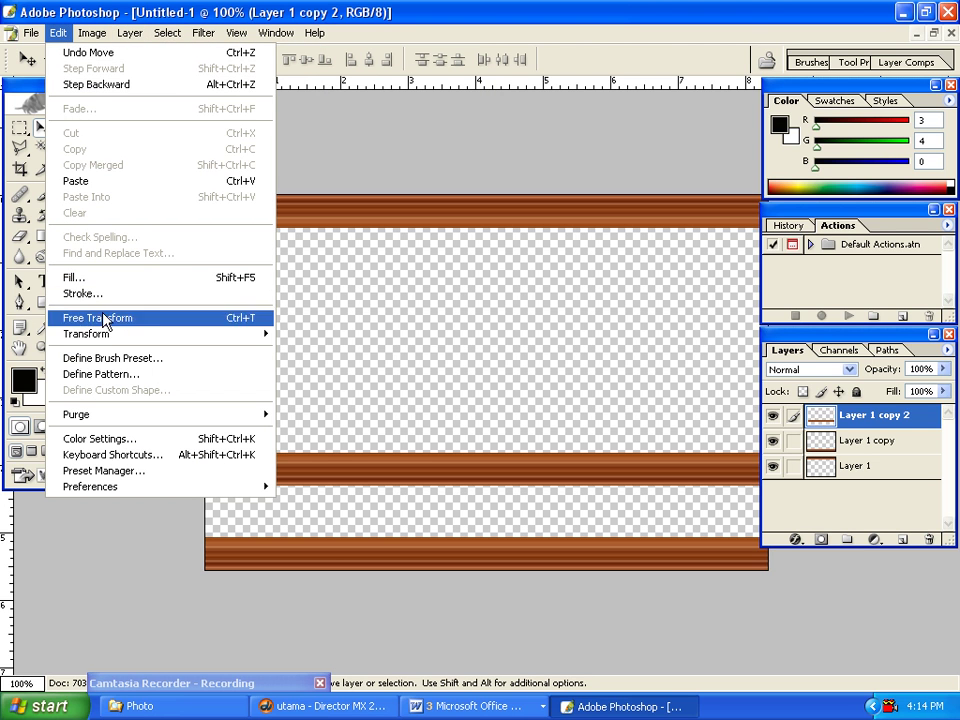
mouse_move(100, 334)
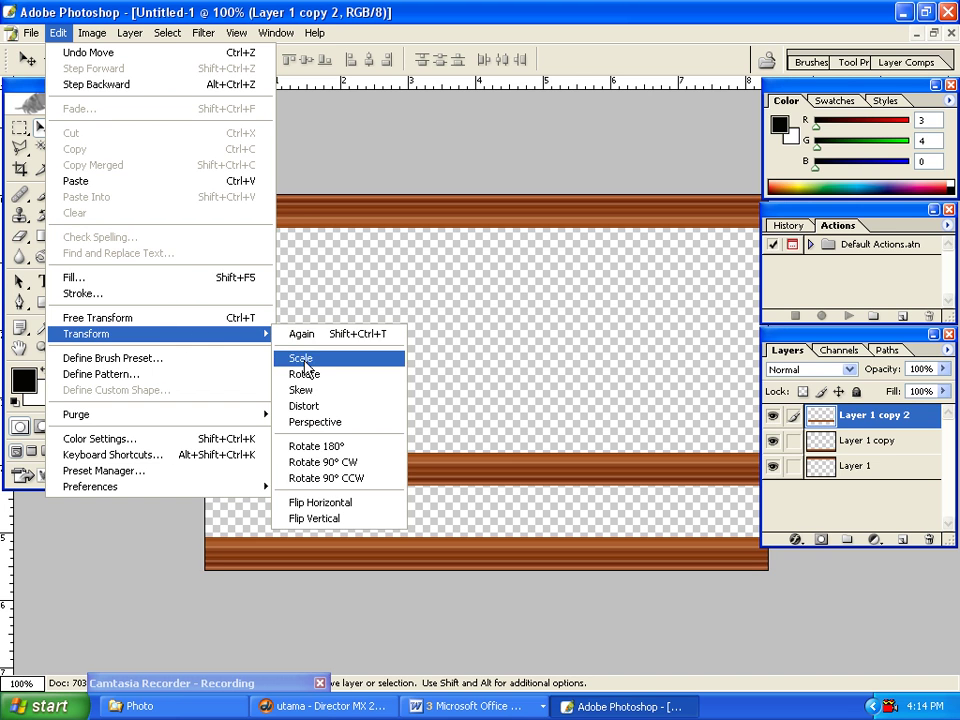
left_click(340, 462)
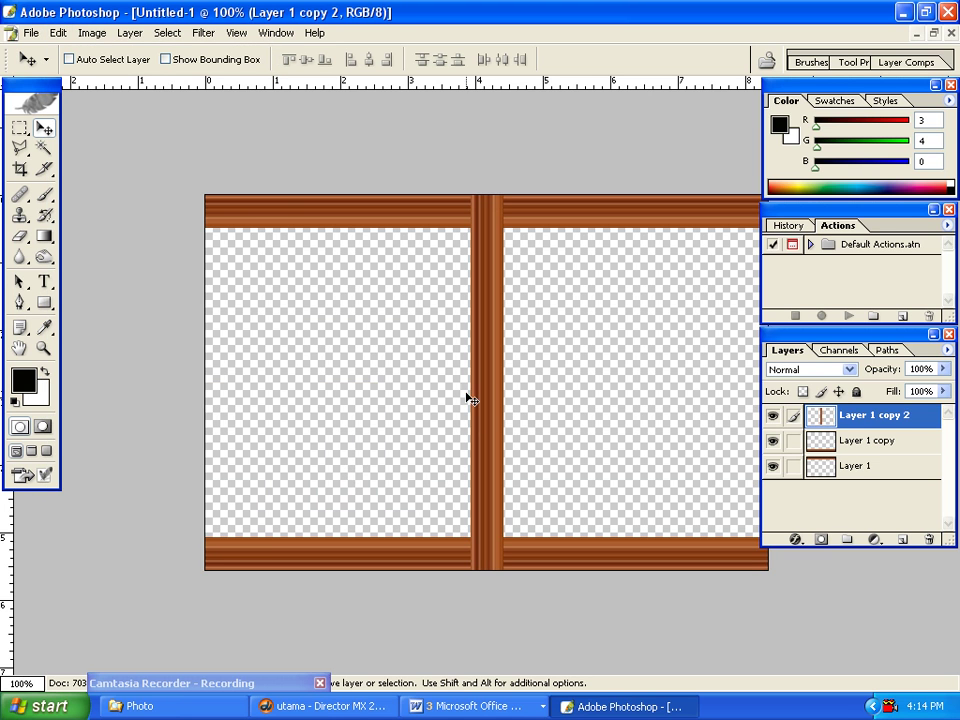
left_click_drag(491, 375, 225, 367)
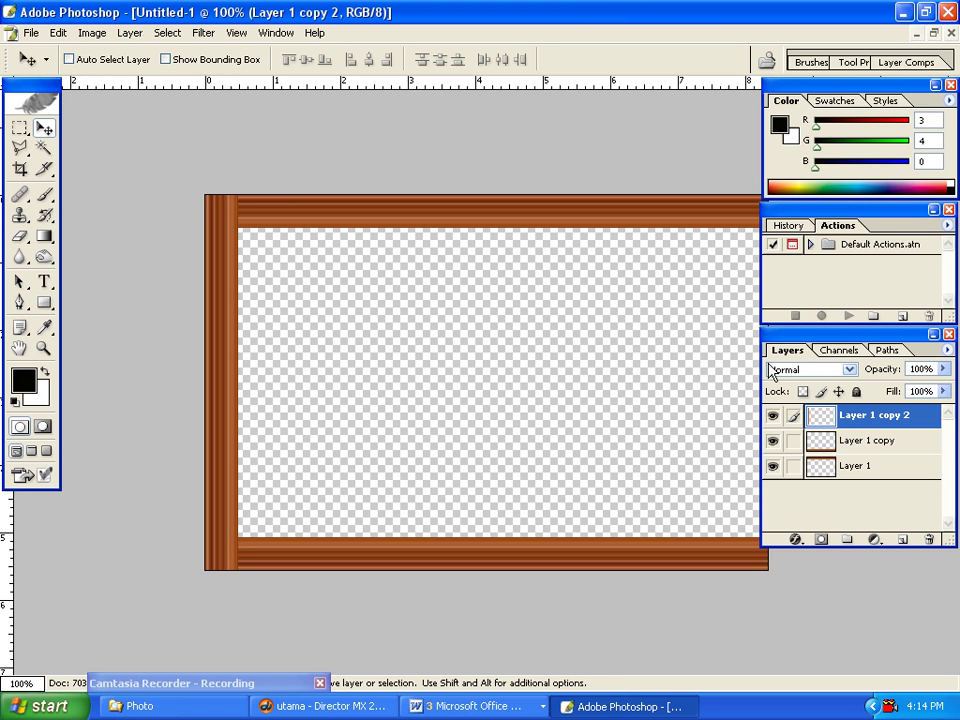
Duplicate Layer 1 copy 2, flip it horizontally, and place it along the right edge.
right_click(870, 414)
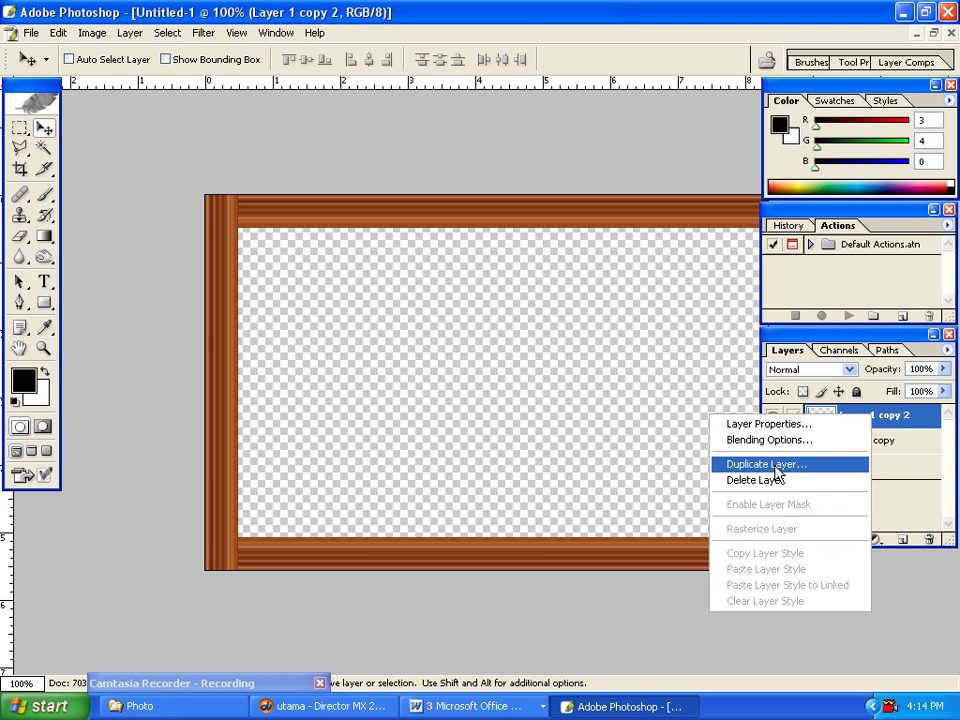
left_click(776, 466)
left_click(638, 302)
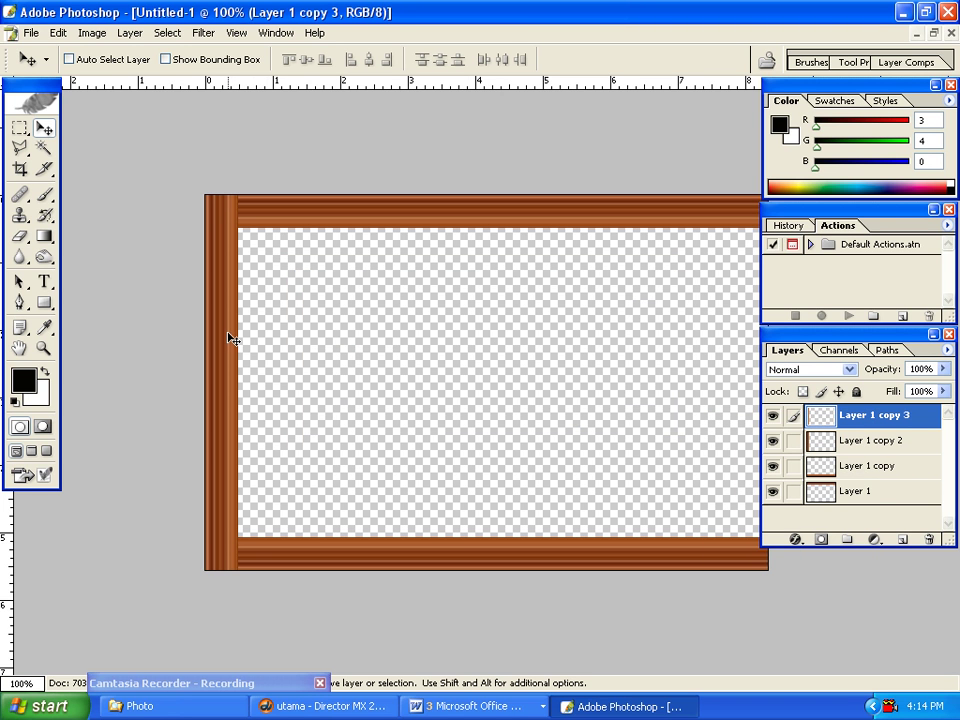
left_click_drag(229, 338, 357, 338)
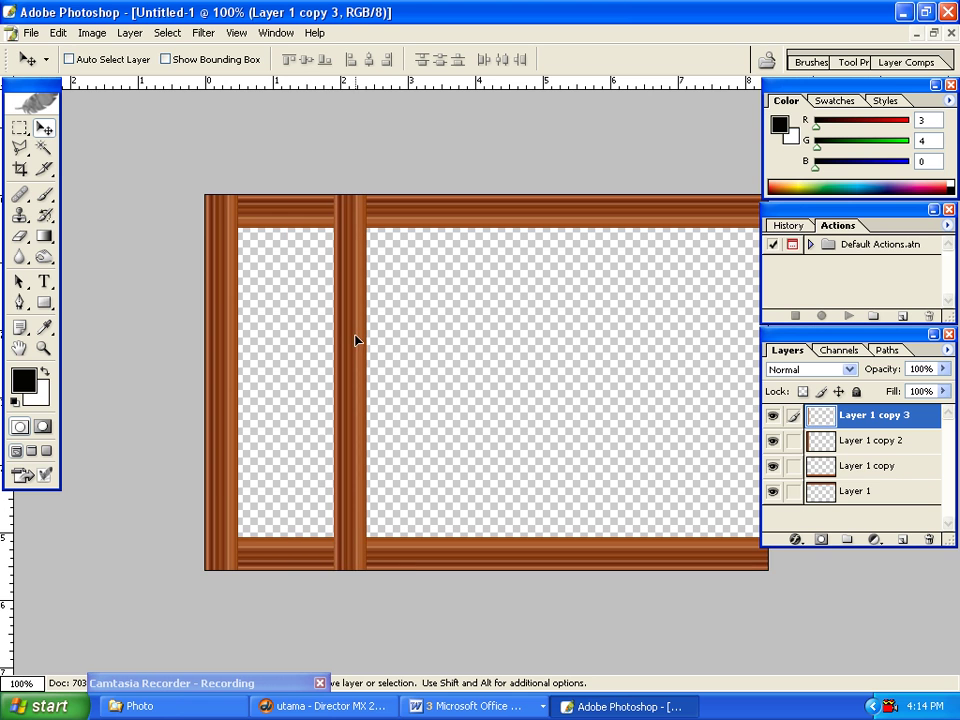
left_click(58, 32)
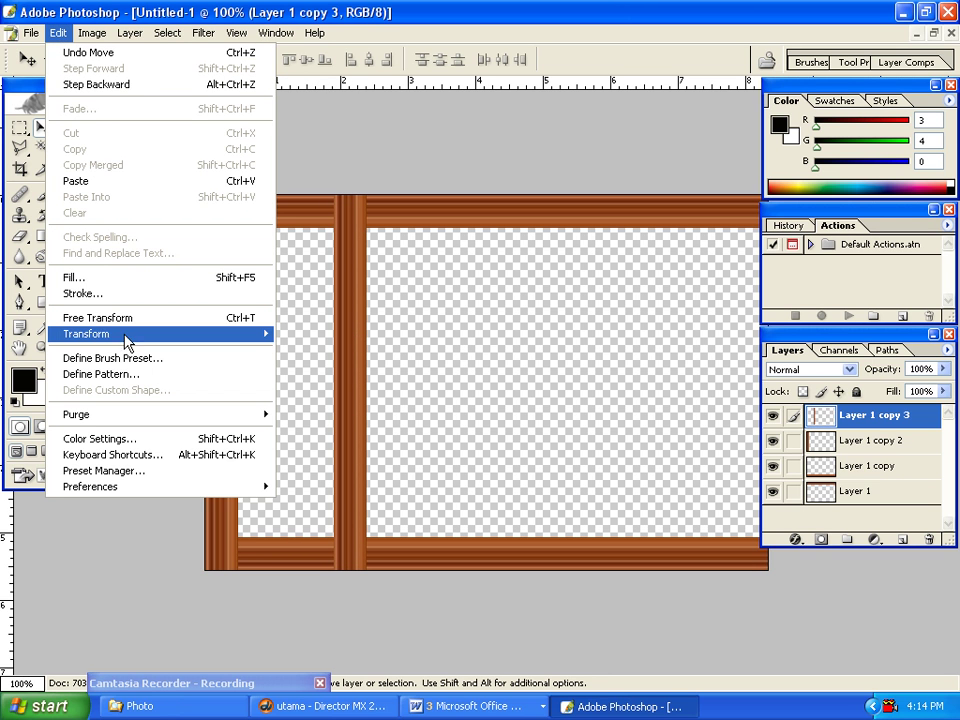
mouse_move(86, 333)
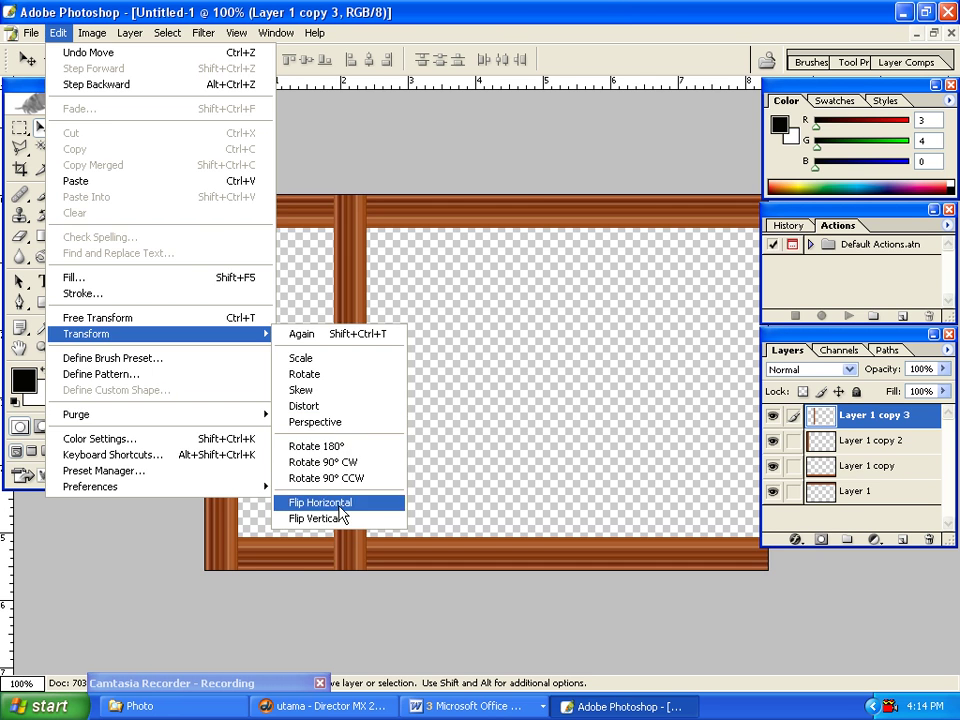
left_click(340, 512)
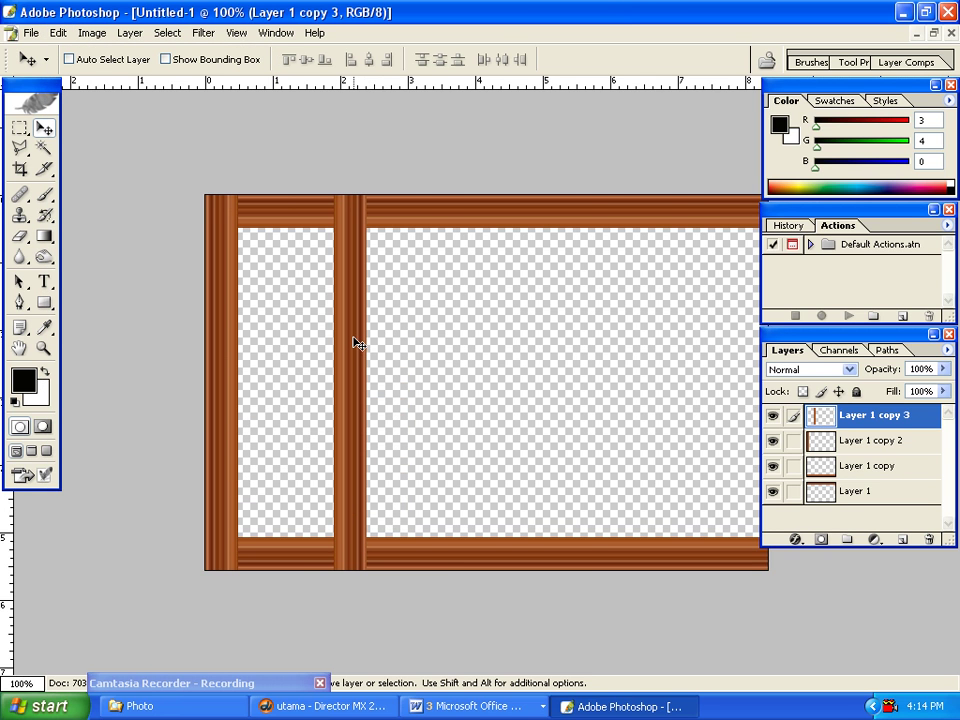
left_click_drag(355, 343, 757, 344)
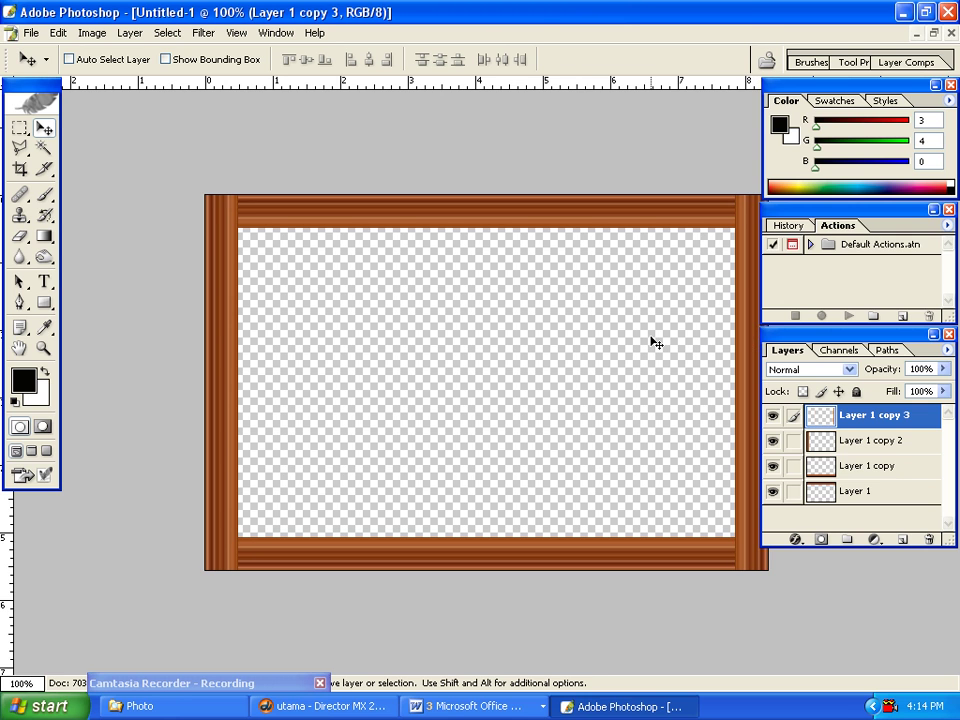
key("Tab")
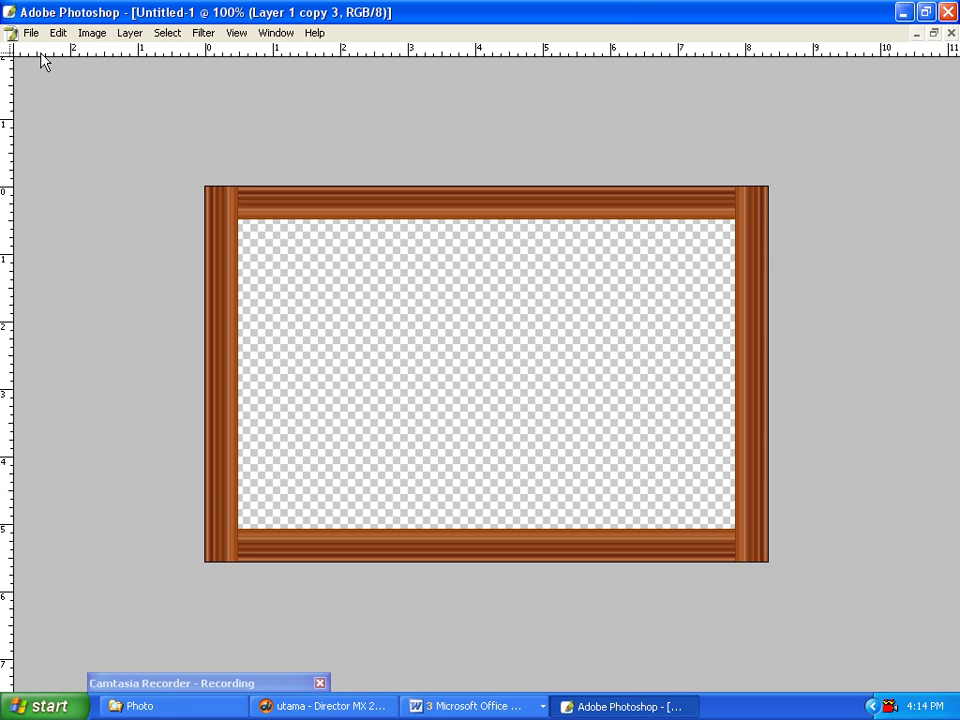
On Layer 1 copy 2, miter the top-left corner by deleting the overlapping triangle.
key("Tab")
left_click(21, 148)
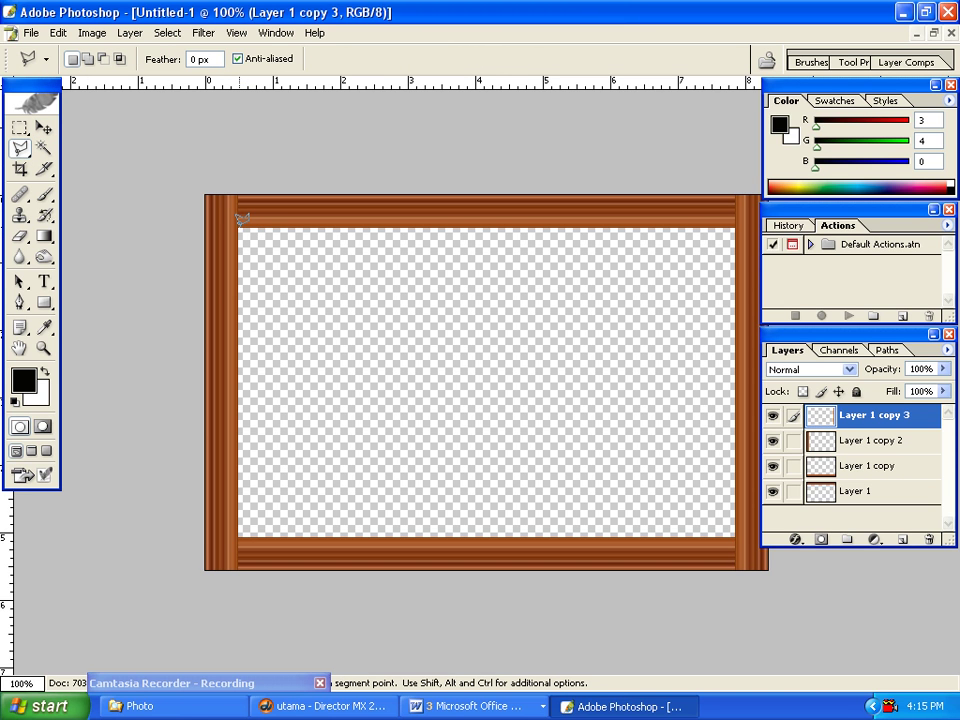
left_click(851, 441)
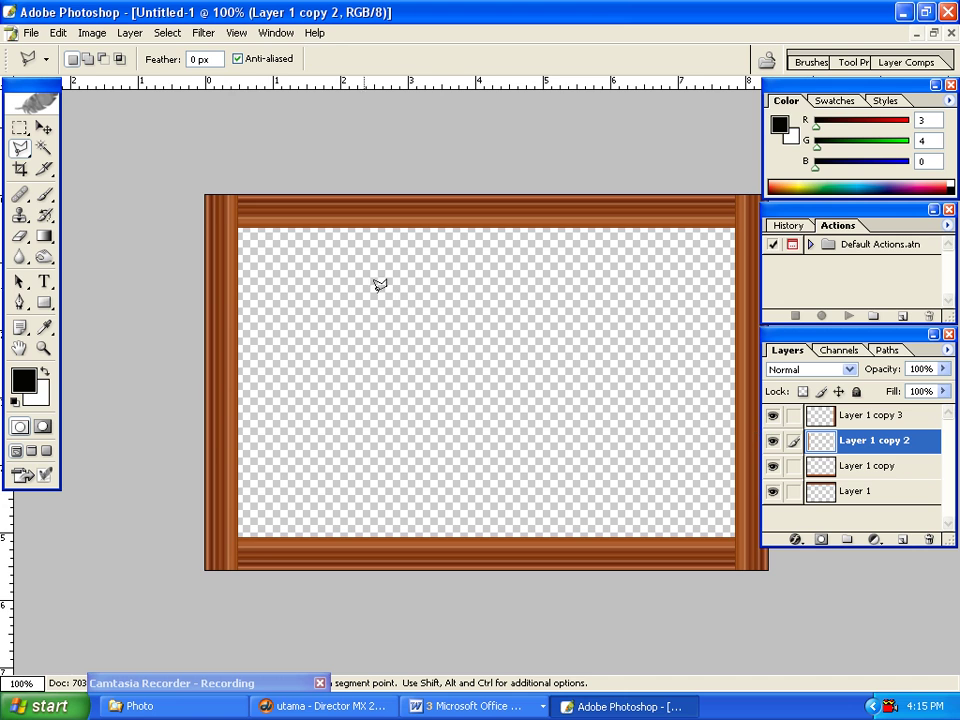
left_click(237, 225)
left_click(205, 193)
left_click(253, 191)
left_click(239, 225)
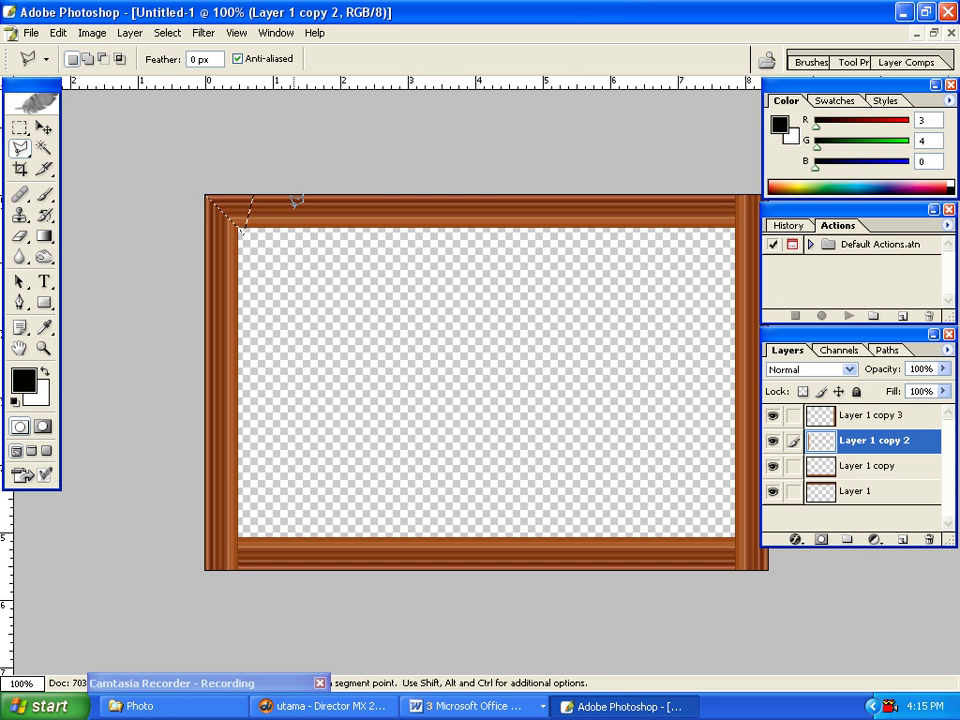
key("Delete")
key("ctrl+d")
Lasso the lower-left corner overlap triangle to trim it into a diagonal miter.
left_click(205, 567)
left_click(244, 529)
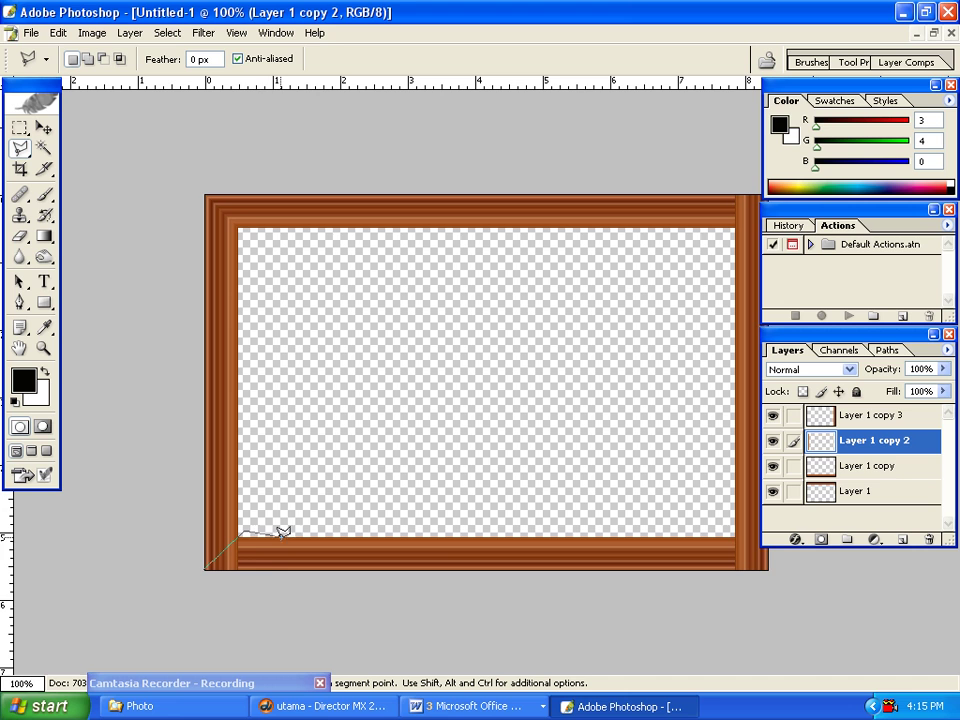
left_click(248, 598)
left_click(203, 590)
left_click(206, 557)
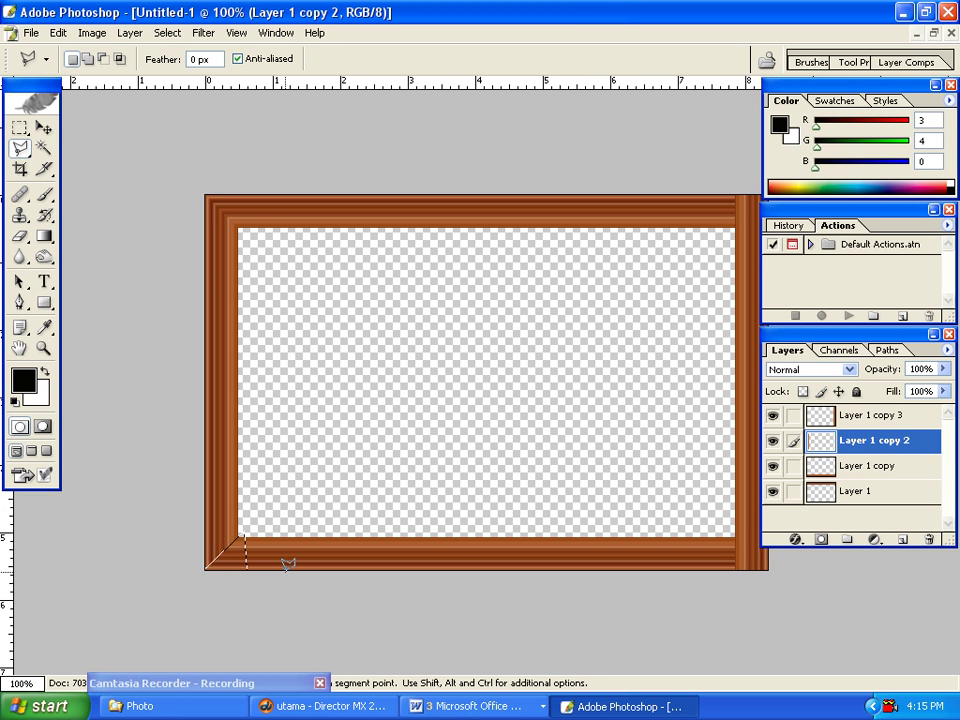
key("ctrl")
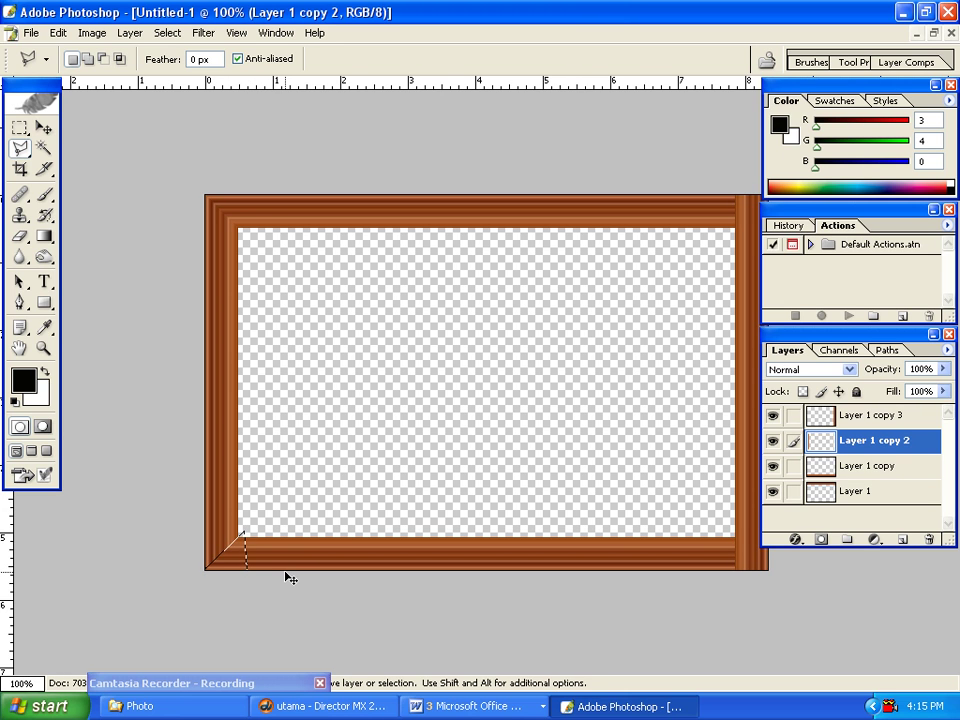
key("ctrl+d")
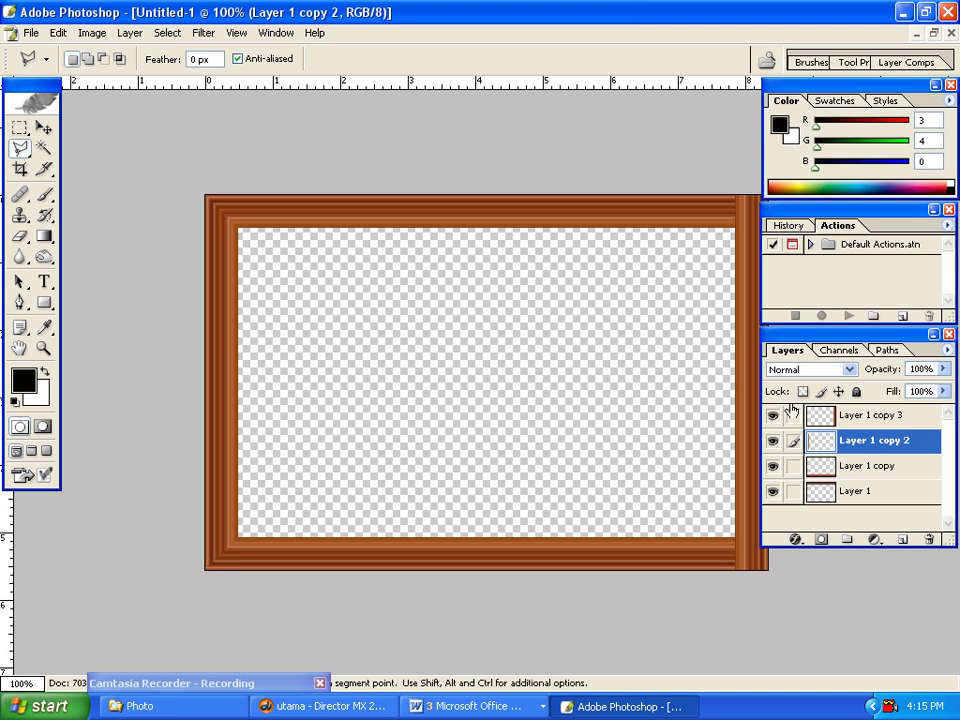
On Layer 1 copy 3, miter the top-right corner by deleting its overlap triangle.
left_click(848, 415)
key("Tab")
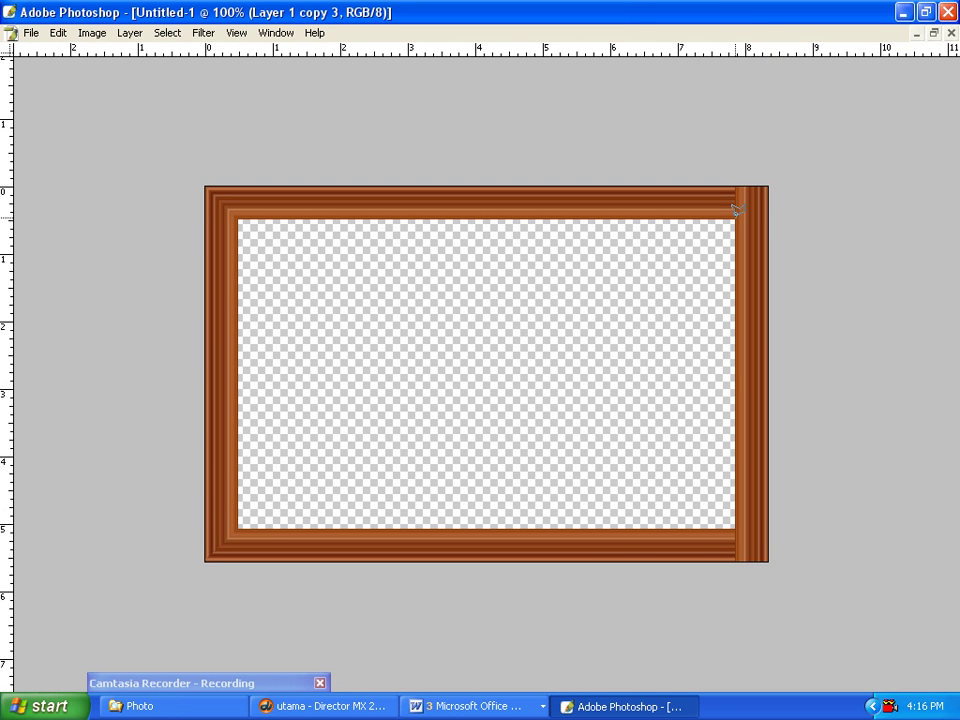
left_click(736, 215)
left_click(771, 180)
left_click(727, 167)
left_click(736, 214)
key("Delete")
key("ctrl+d")
Lasso the bottom-right corner overlap triangle to trim it into a diagonal miter.
left_click(768, 559)
left_click(727, 520)
left_click(732, 594)
left_click(769, 558)
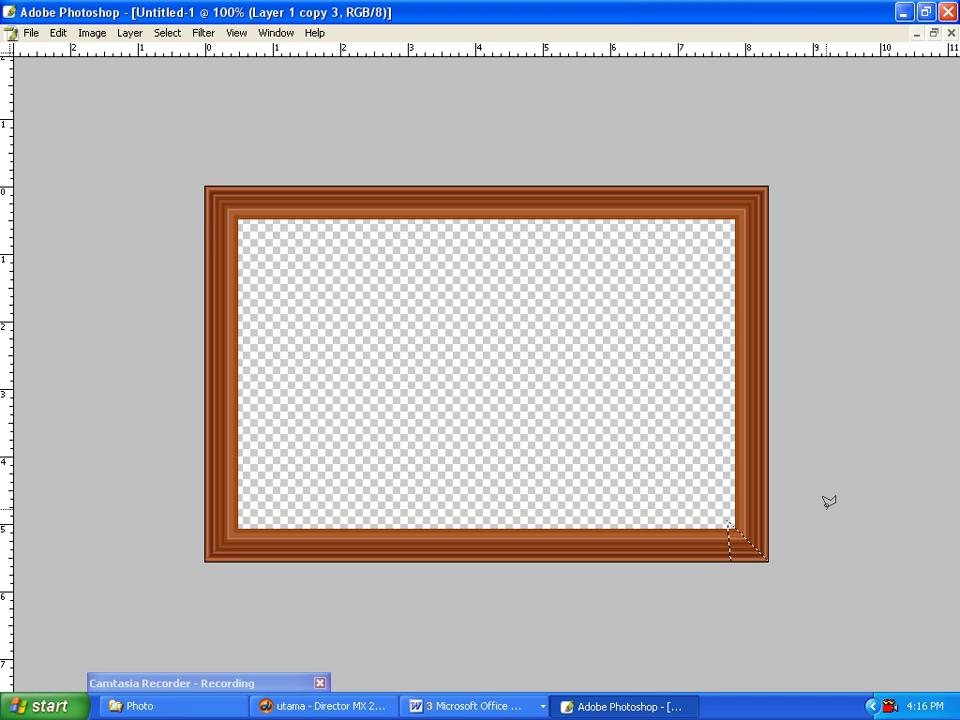
key("ctrl+d")
key("Tab")
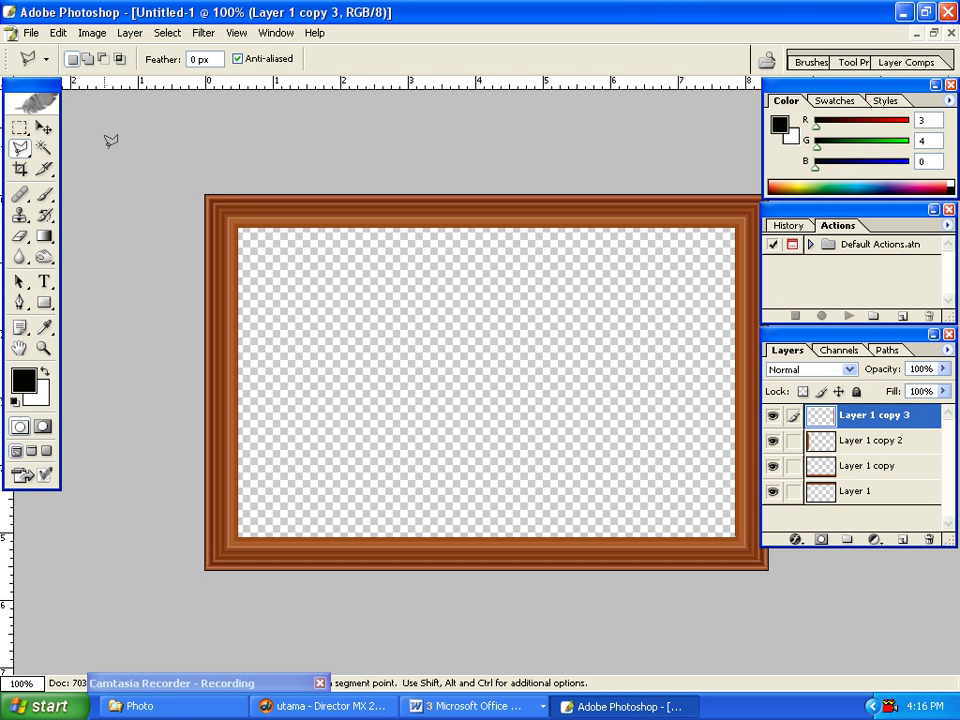
Merge Visible to combine the four frame strips, then open the sunset photo file.
left_click(130, 34)
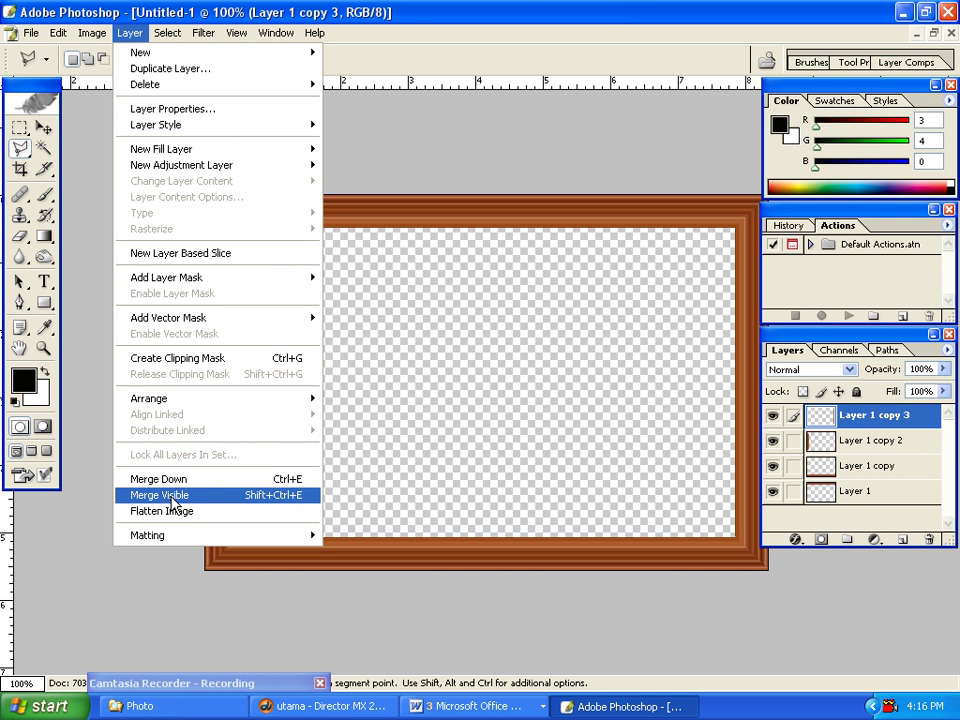
left_click(157, 495)
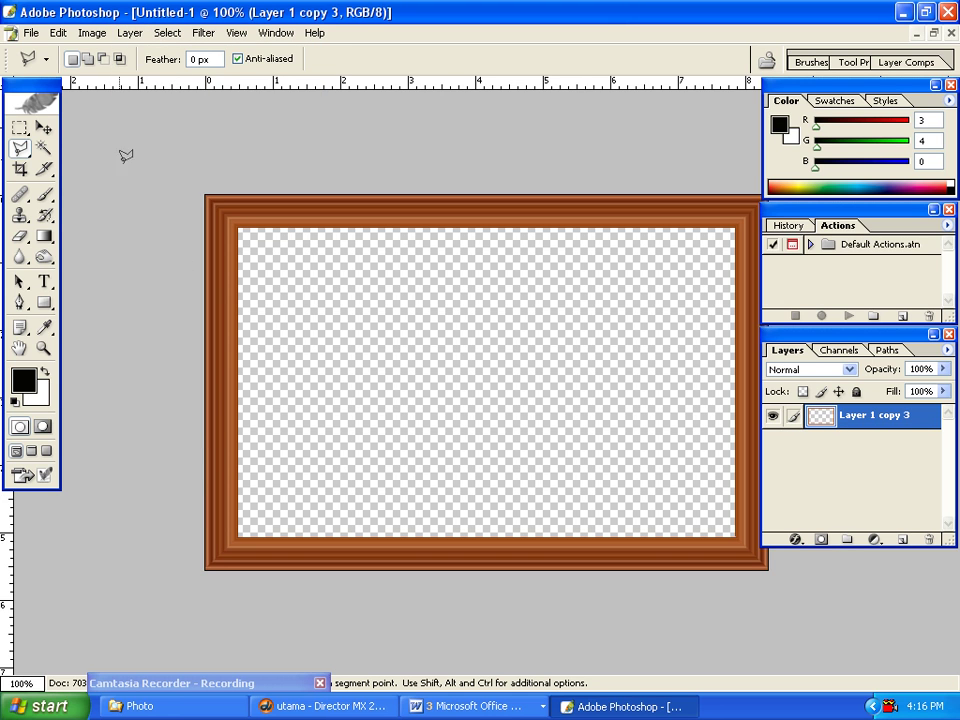
left_click(33, 34)
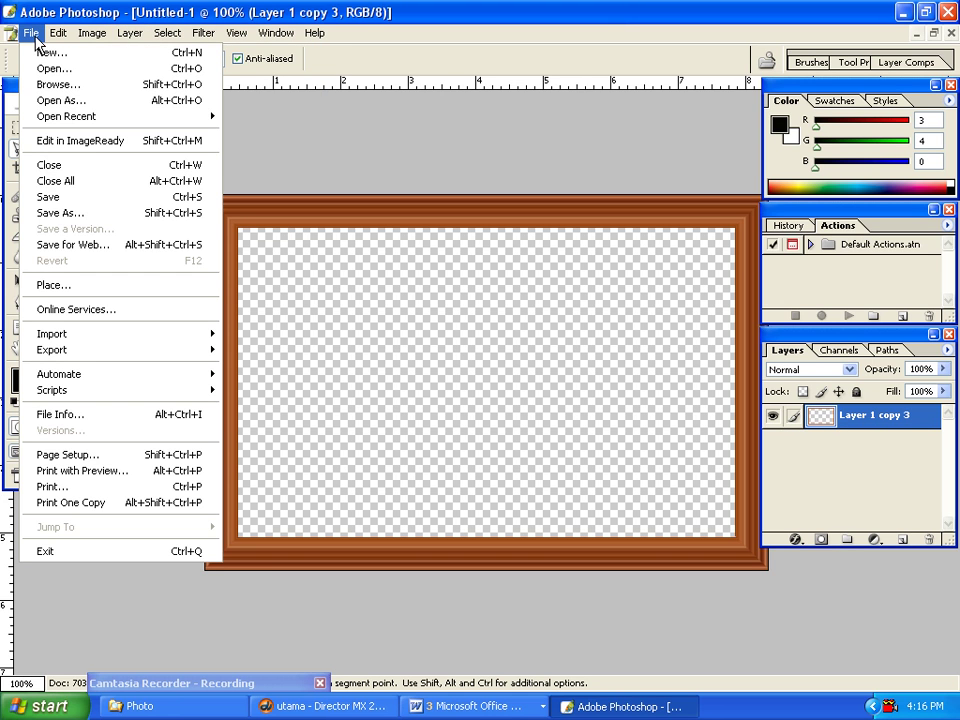
left_click(46, 68)
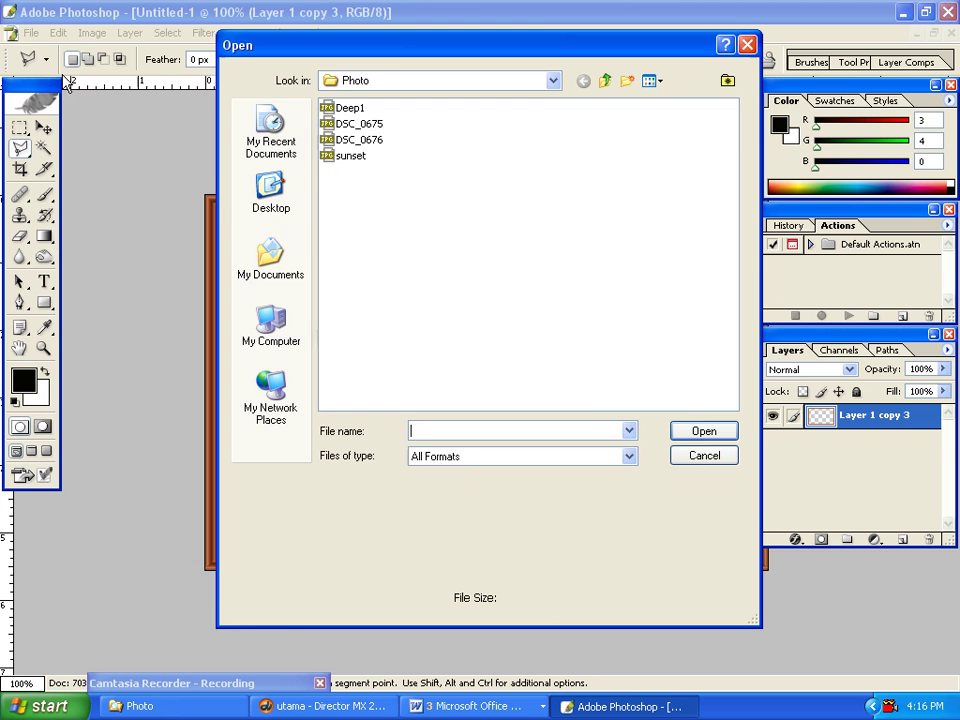
left_click(355, 156)
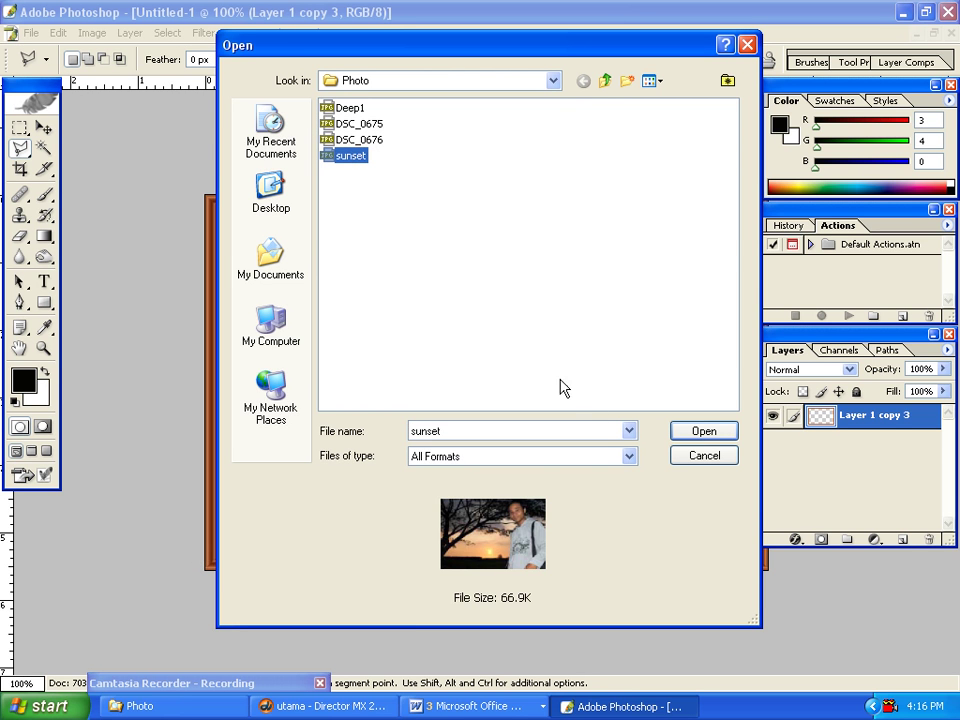
left_click(695, 433)
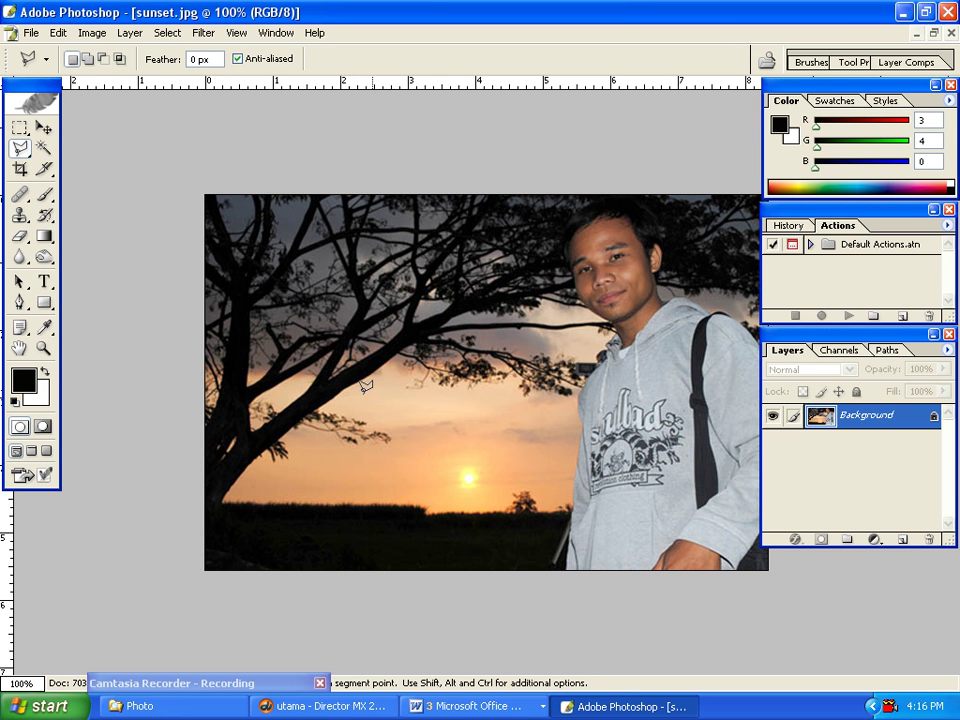
Move the sunset photo into Untitled-1 to cover the canvas, with Layer 1 copy 3 above it.
left_click(933, 33)
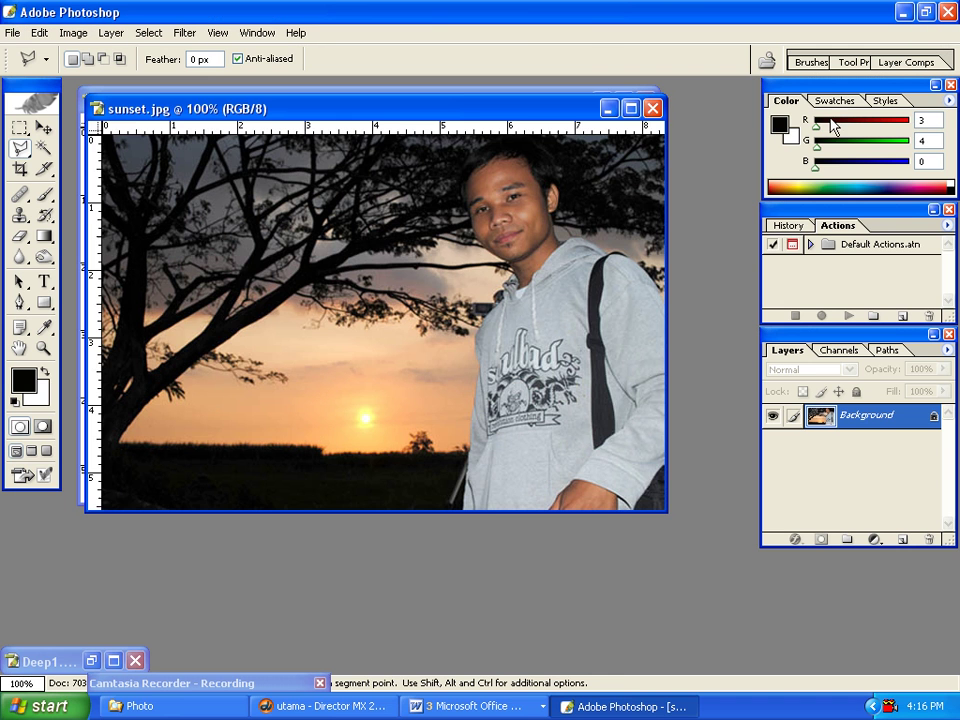
mouse_move(548, 111)
left_mouse_down()
mouse_move(503, 376)
mouse_move(475, 446)
left_mouse_up()
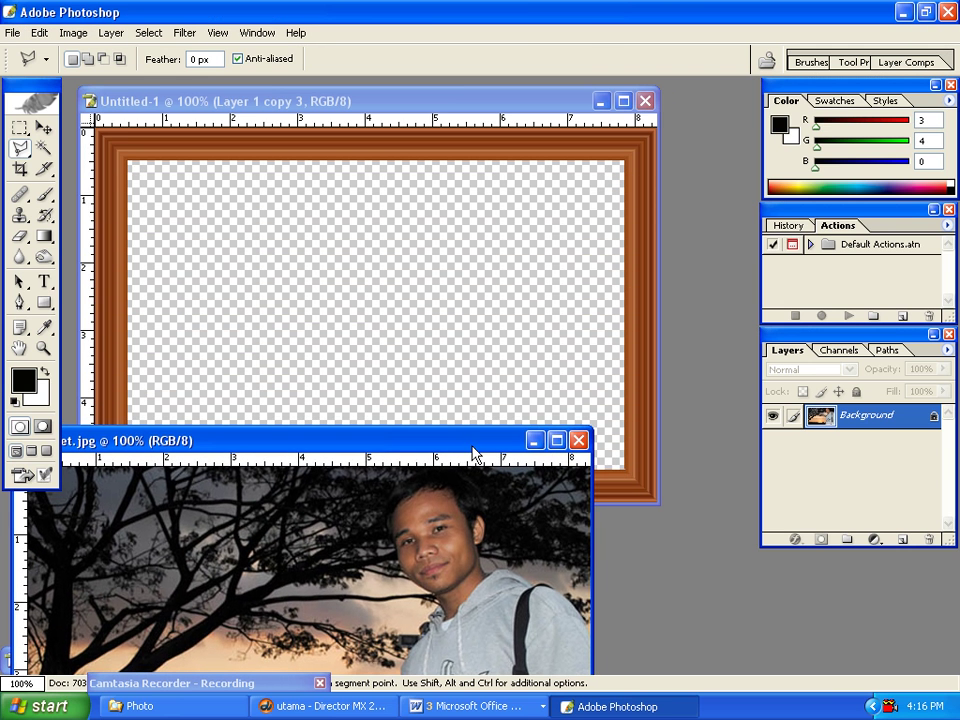
left_click(44, 128)
left_click_drag(396, 490, 477, 340)
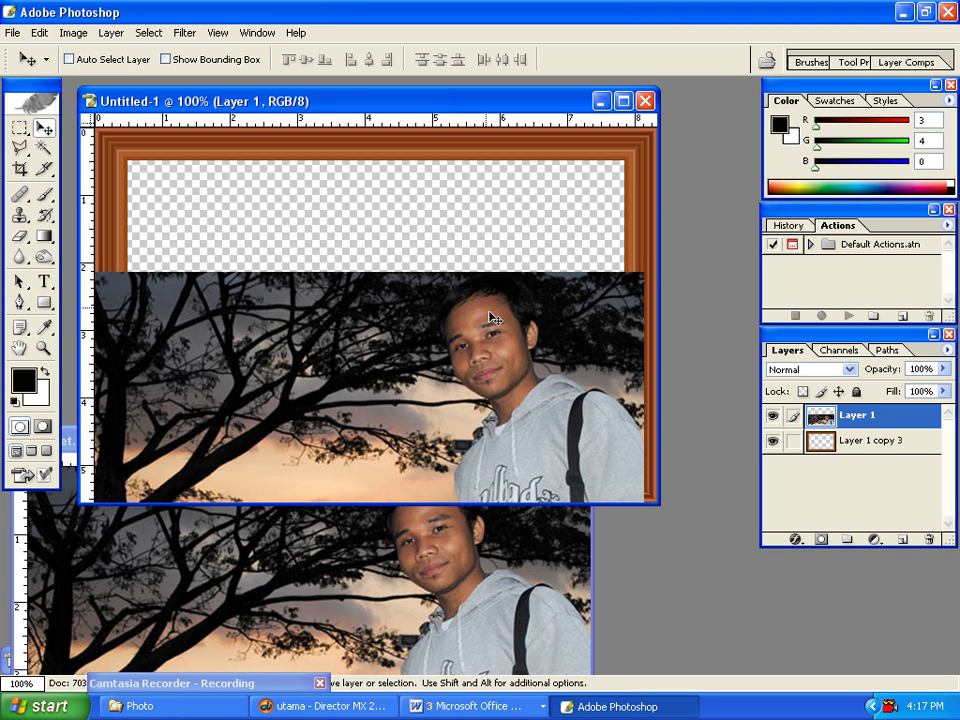
left_click_drag(575, 368, 558, 222)
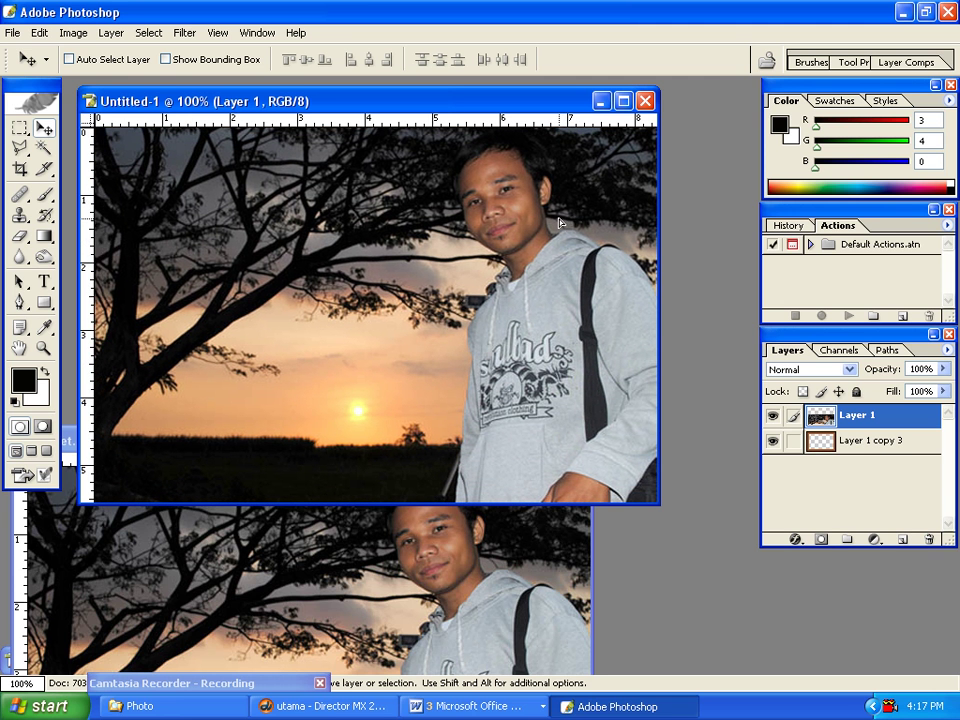
left_click_drag(872, 445, 872, 410)
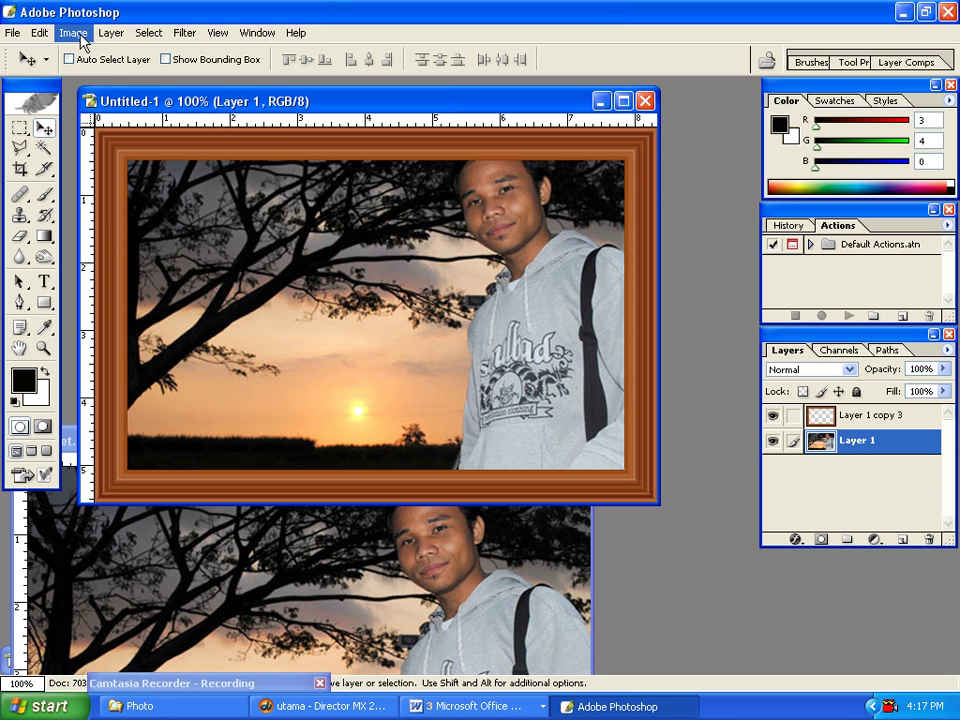
Free Transform the sunset photo to about 89%, nudge it up into the opening, and commit.
left_click(39, 33)
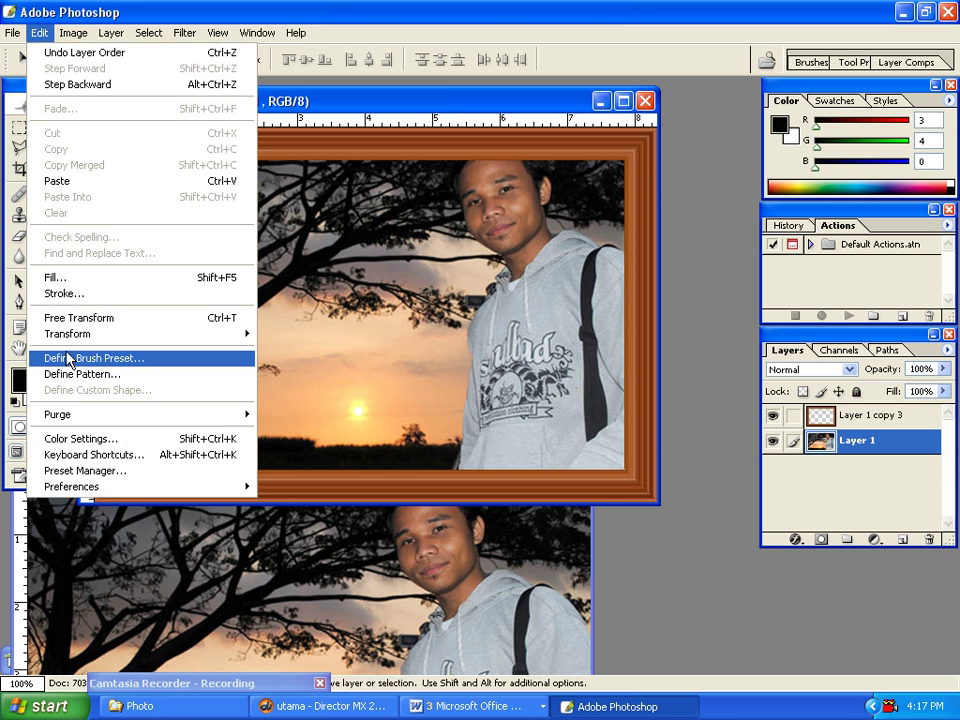
mouse_move(140, 334)
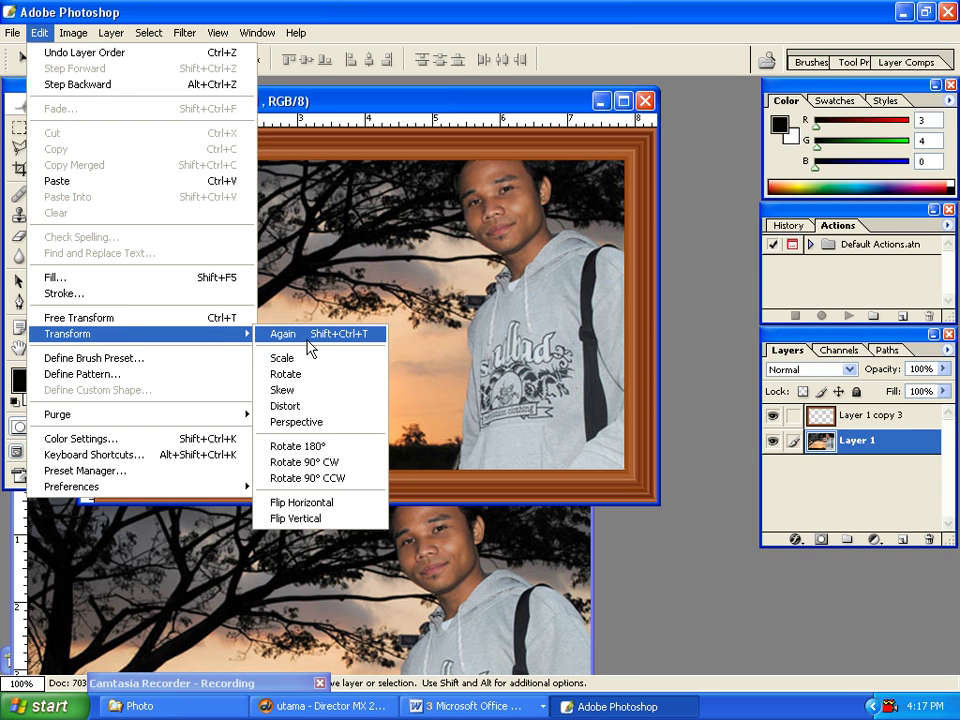
left_click(237, 320)
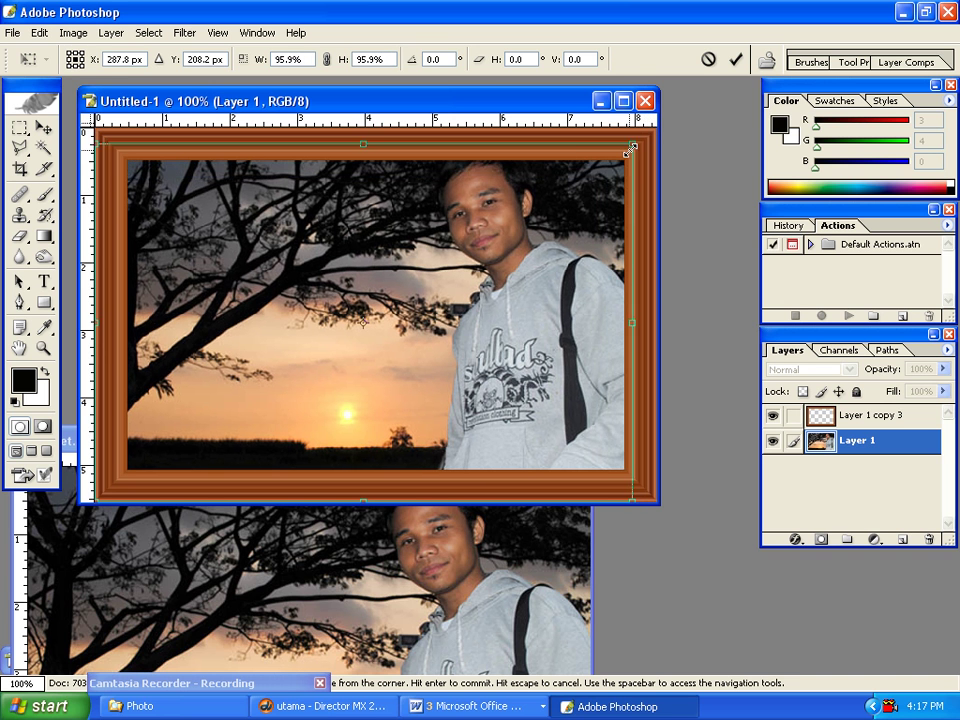
left_click_drag(650, 130, 625, 149)
left_click_drag(100, 153, 126, 169)
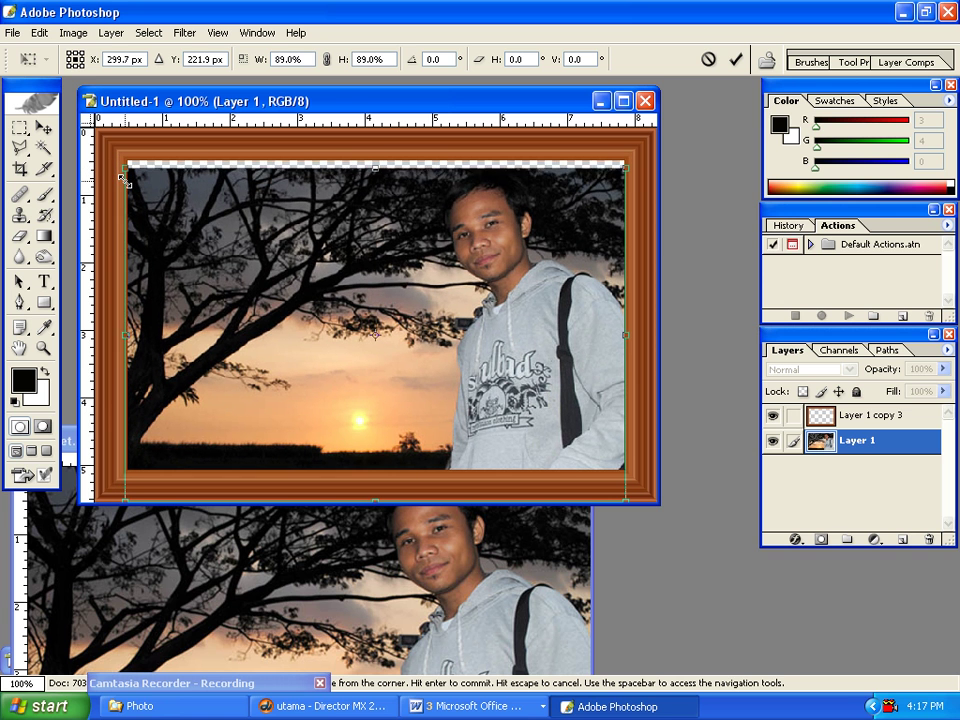
key("Up")
key("Up")
key("Up")
key("Up")
key("Up")
key("Up")
key("Return")
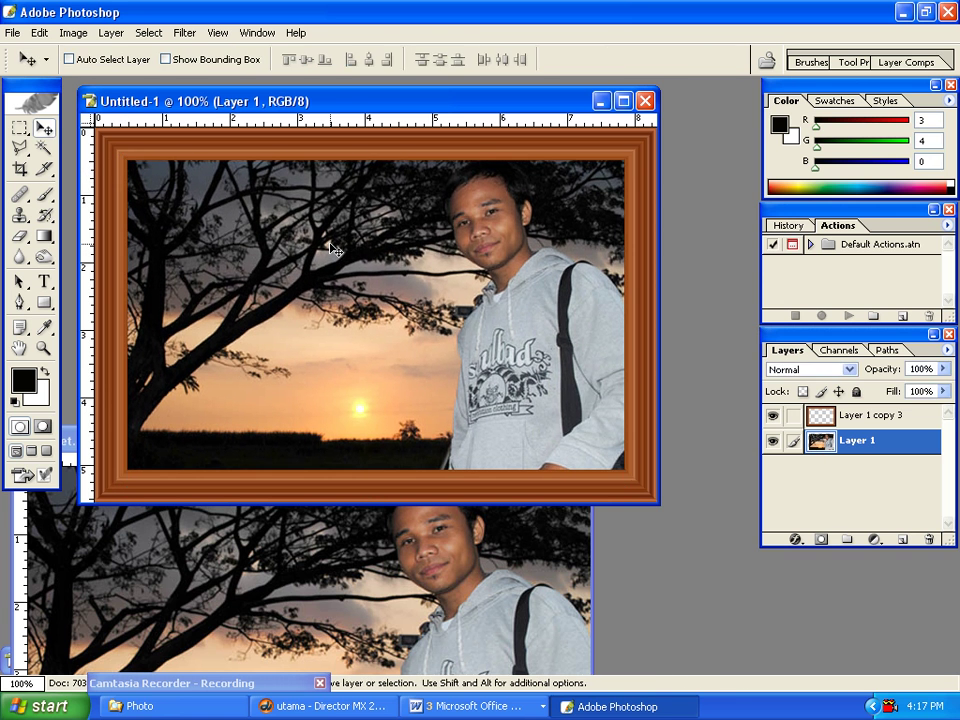
Maximize the framed document and toggle the panels off and back on.
left_click(623, 101)
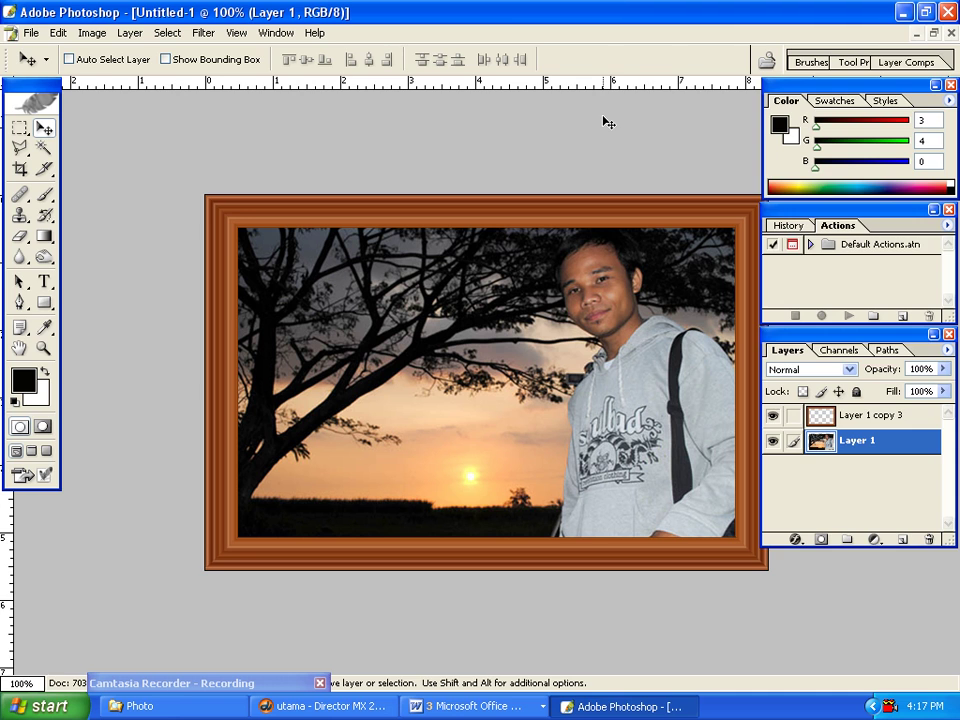
key("Tab")
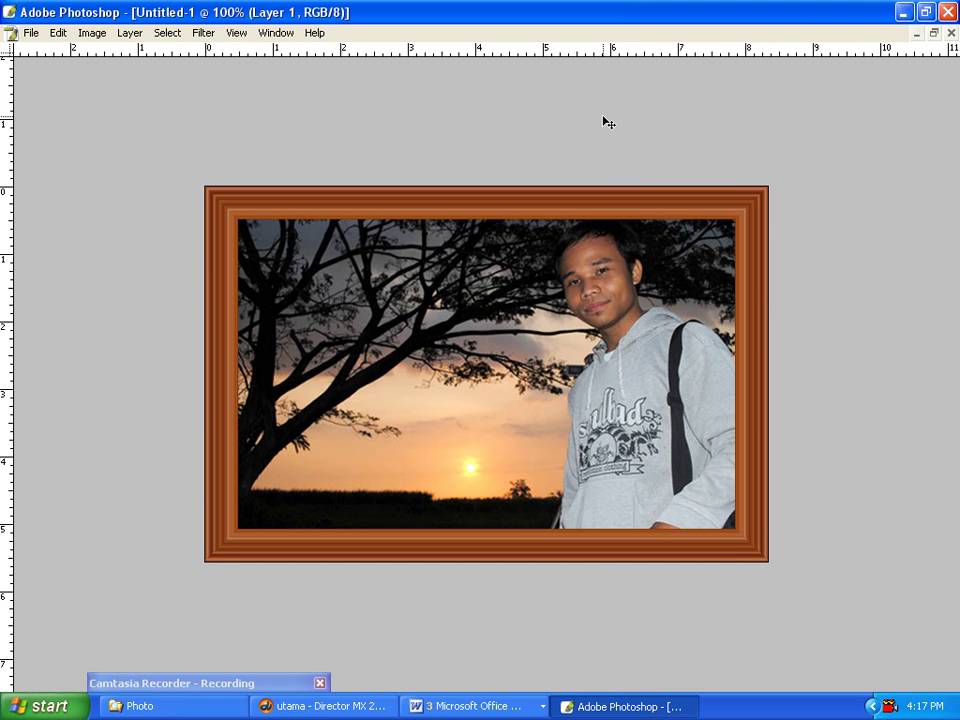
key("Tab")
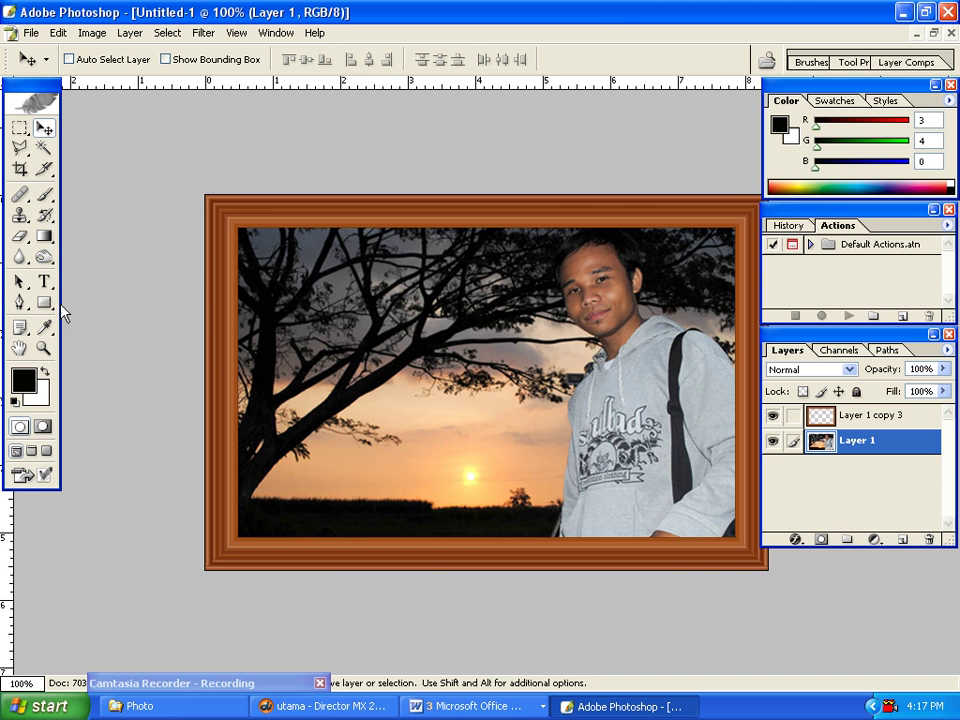
Dodge a lighter streak along the frame's top edge on Layer 1 copy 3.
left_click(44, 257)
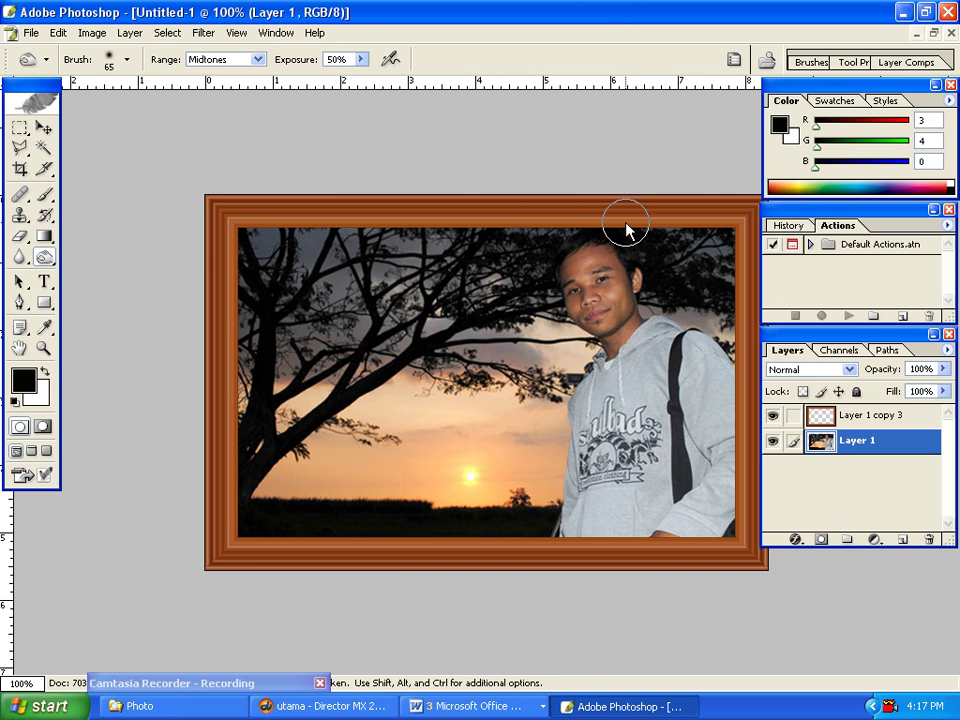
left_click(876, 415)
left_click_drag(670, 214, 606, 214)
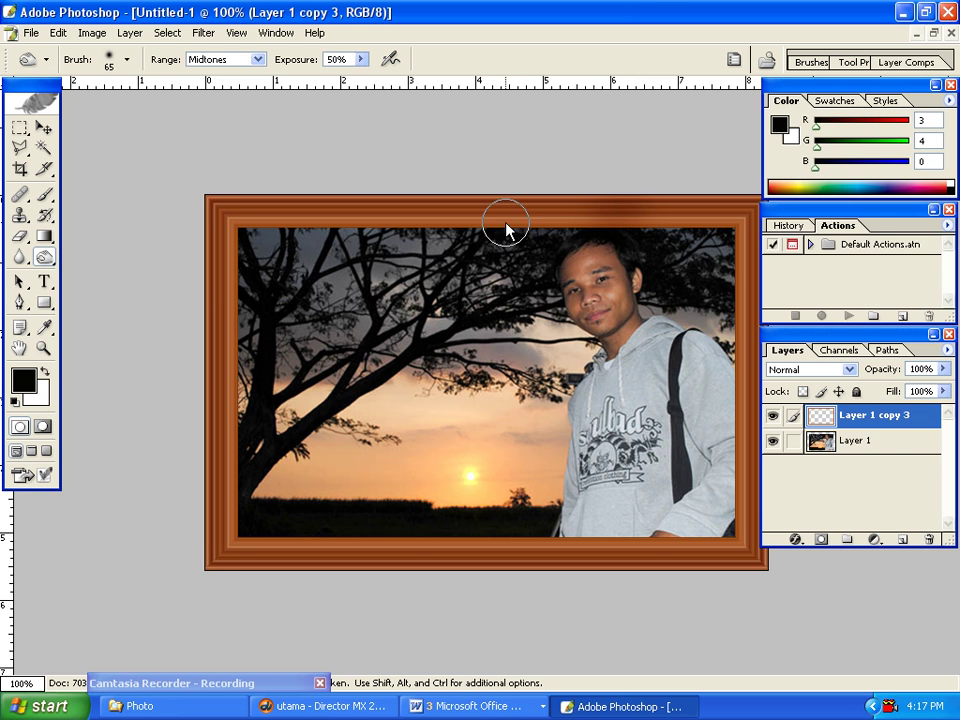